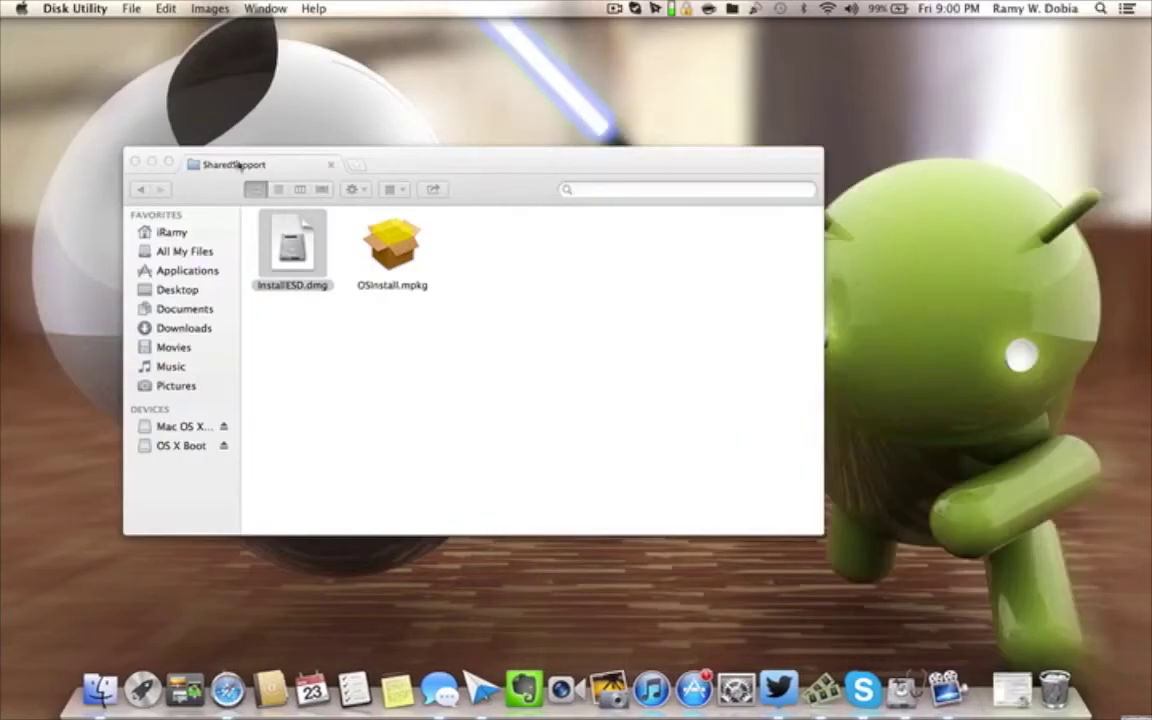
Step: Minimize the SharedSupport Finder window so the desktop is clear
click(151, 161)
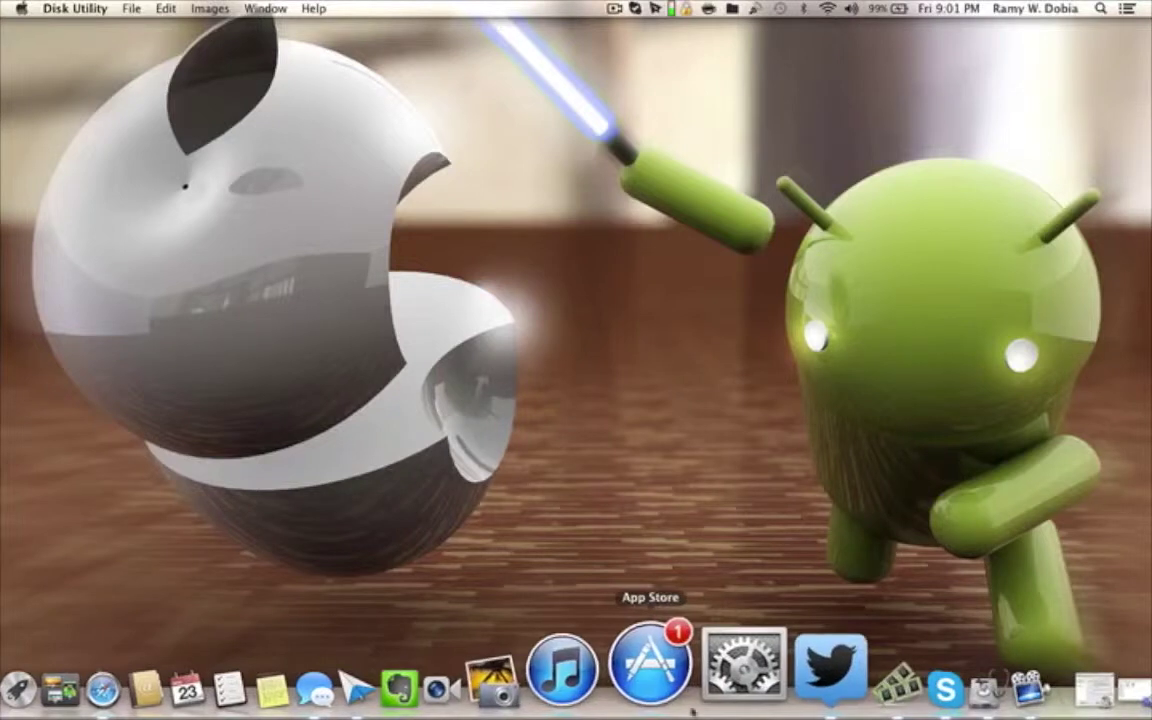
Step: Open the App Store's Purchases list and scroll down to OS X Mountain Lion
click(665, 660)
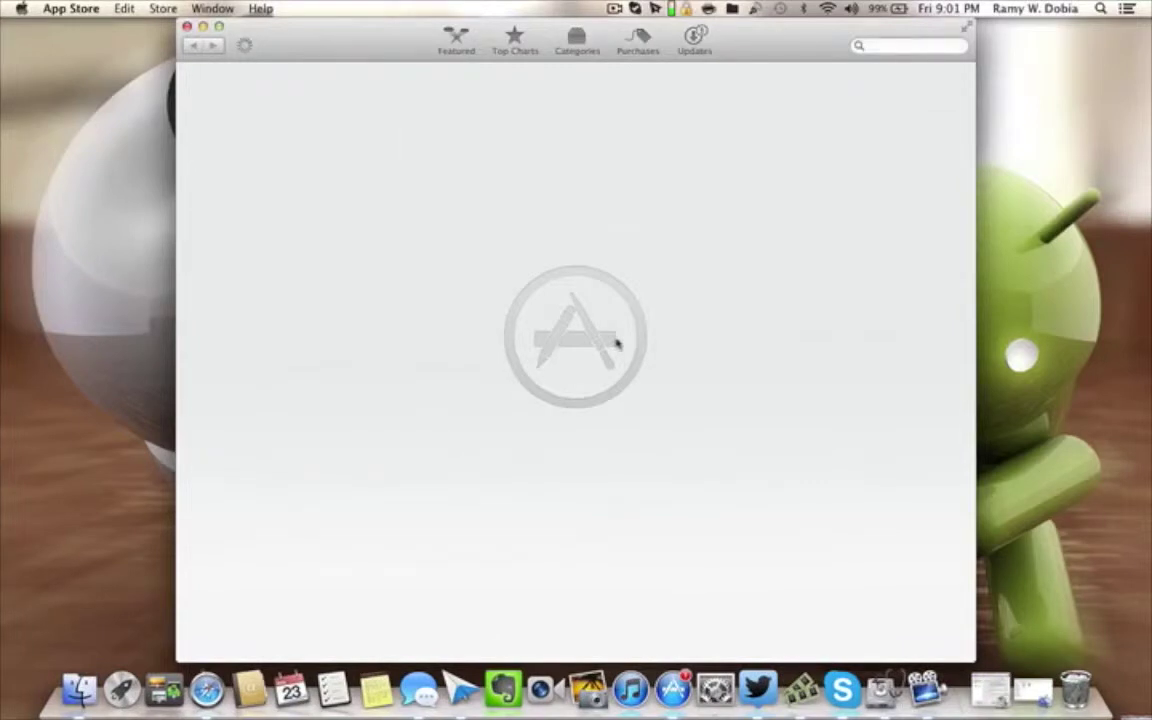
click(641, 38)
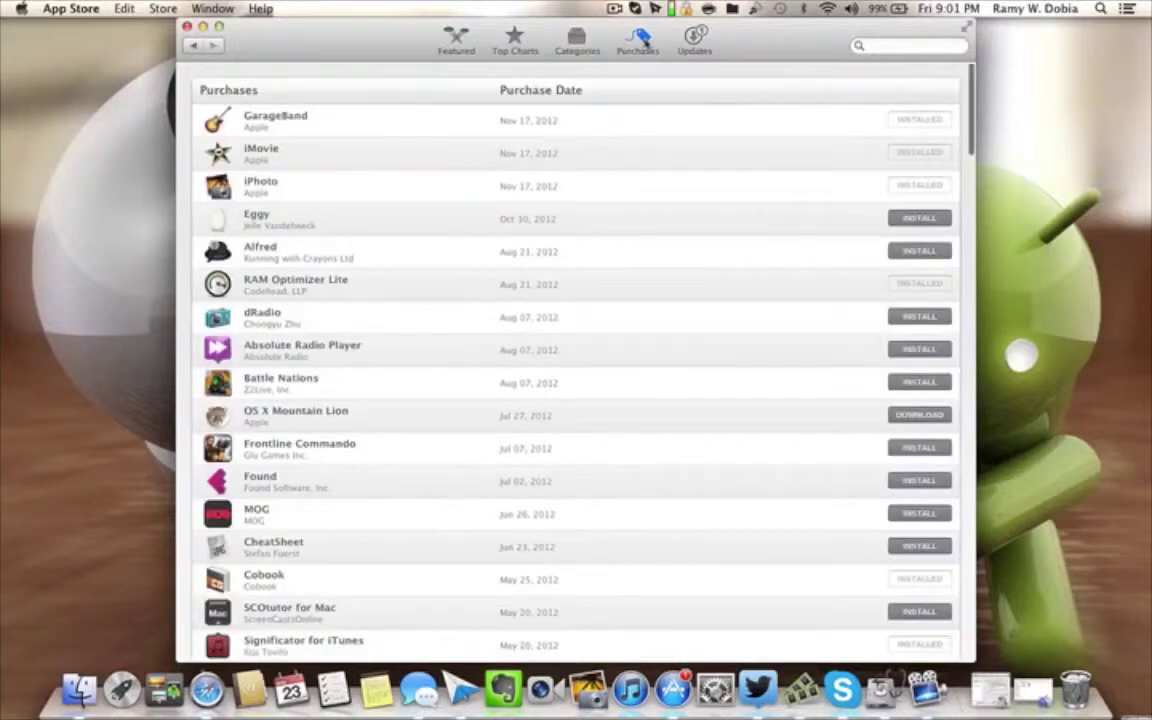
scroll(551, 248, down, 2)
scroll(551, 248, down, 3)
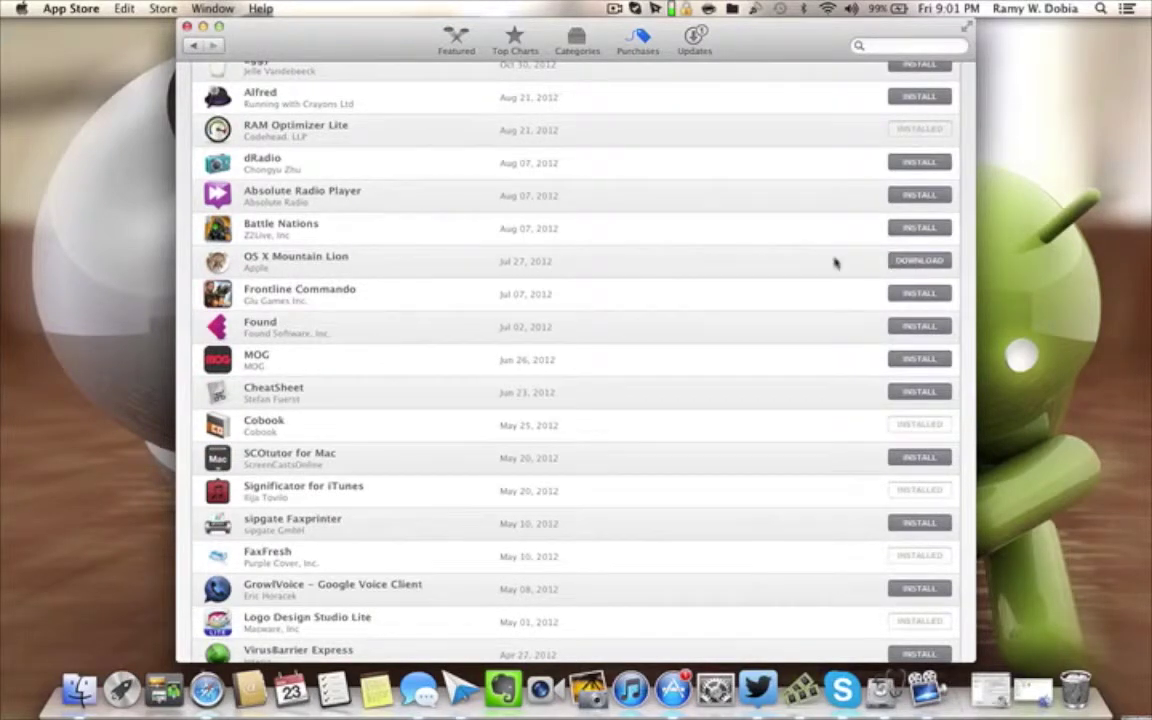
Step: Close the App Store and return to the Applications folder in Finder
click(186, 26)
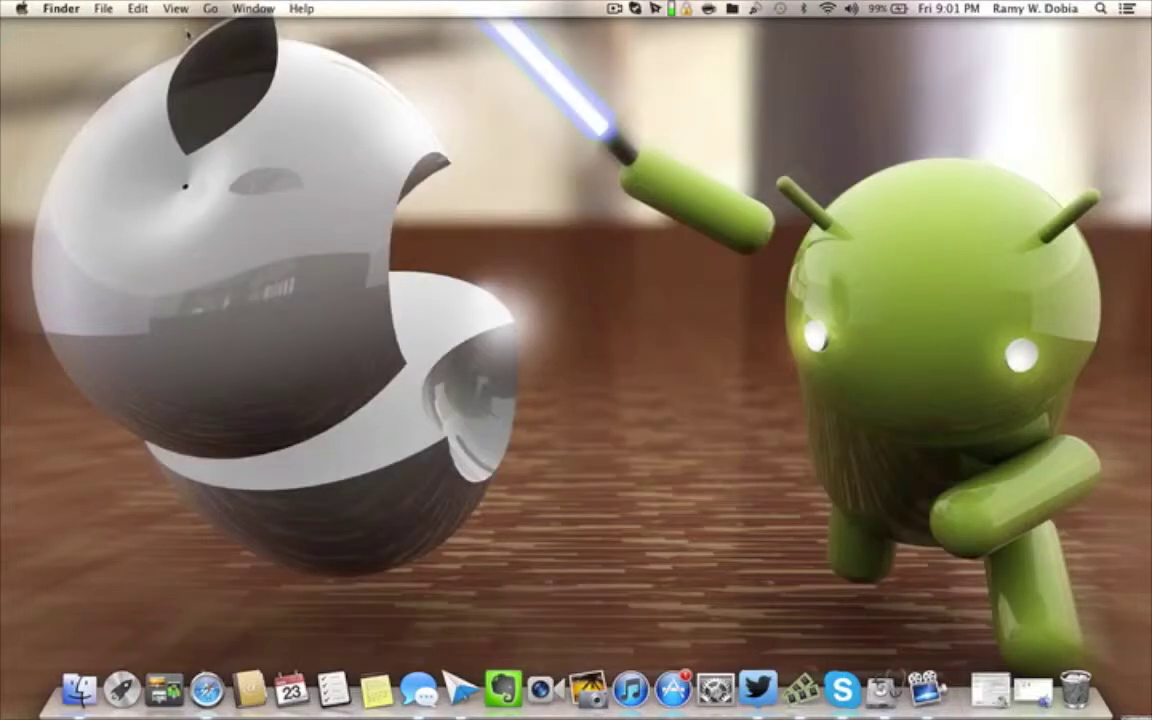
click(90, 672)
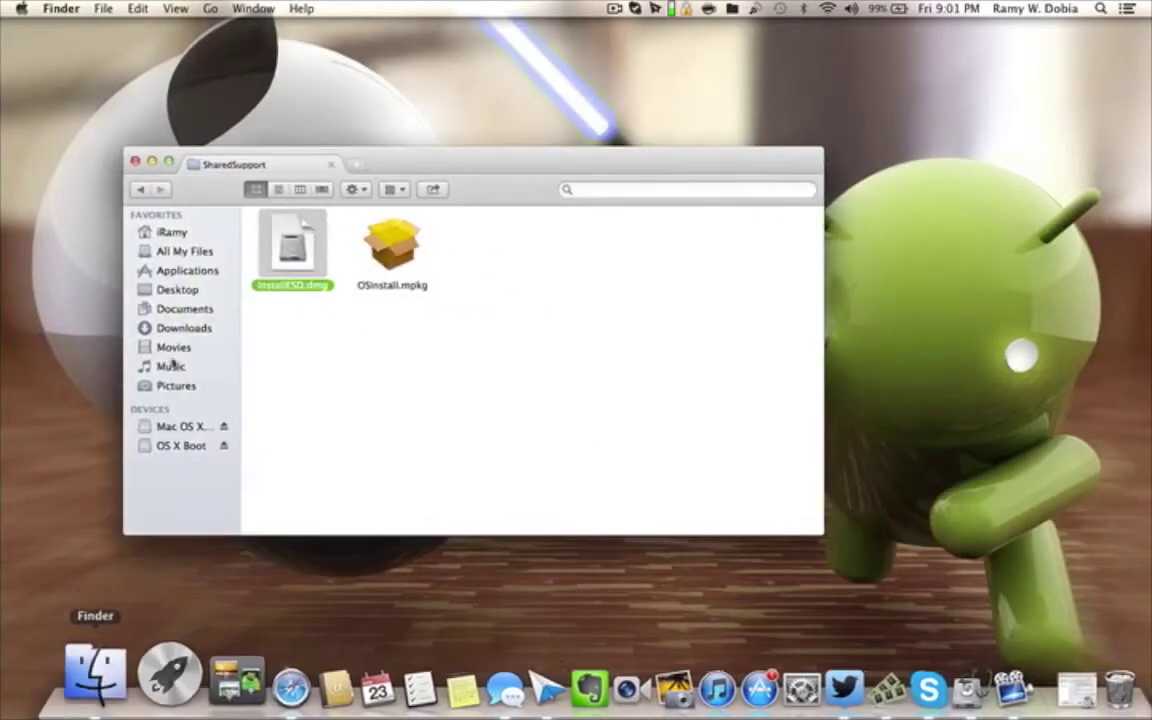
click(184, 268)
right_click(629, 344)
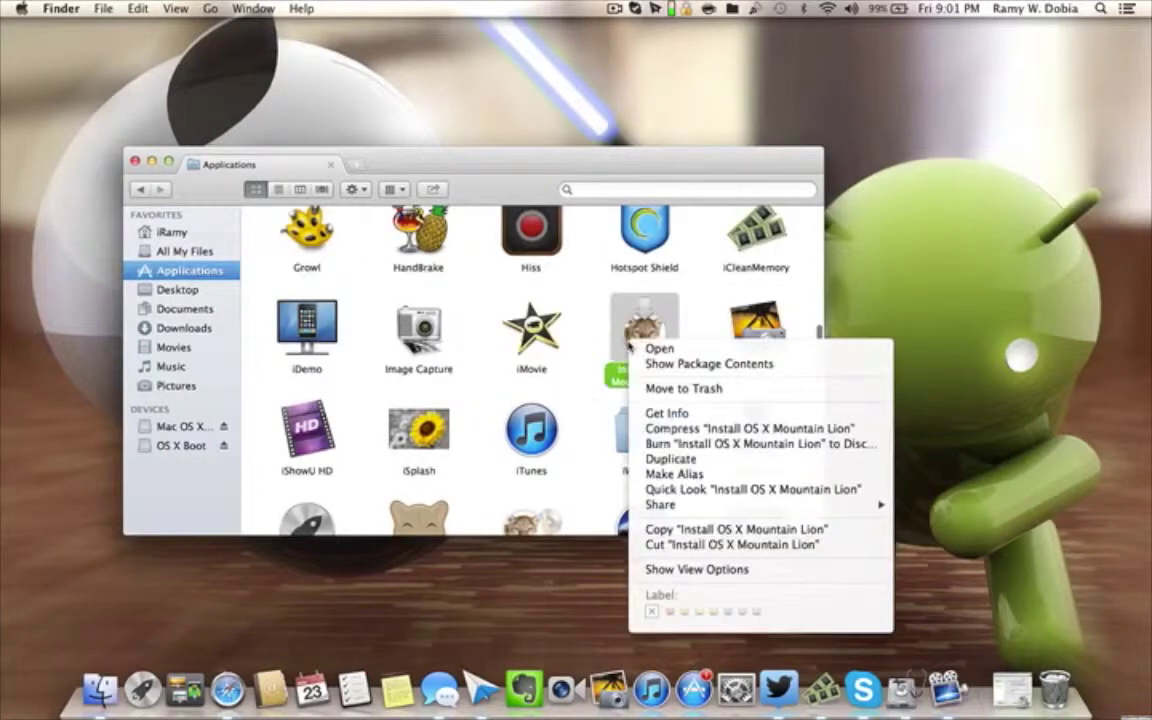
click(545, 283)
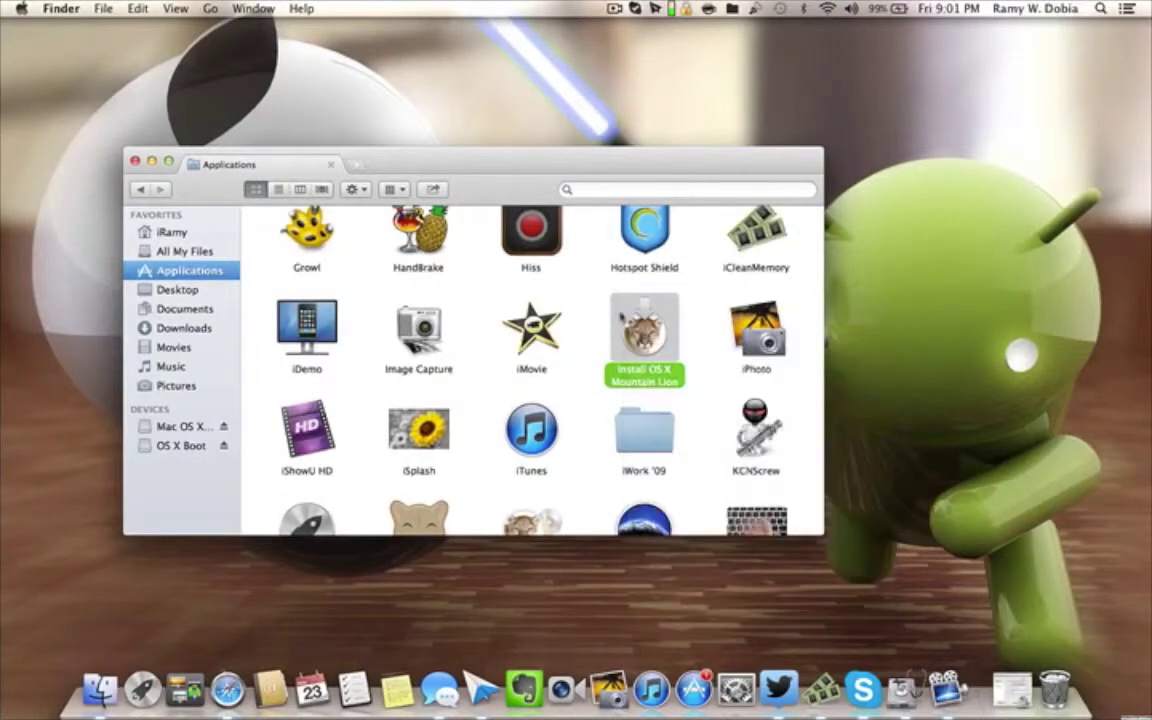
scroll(532, 370, up, 1)
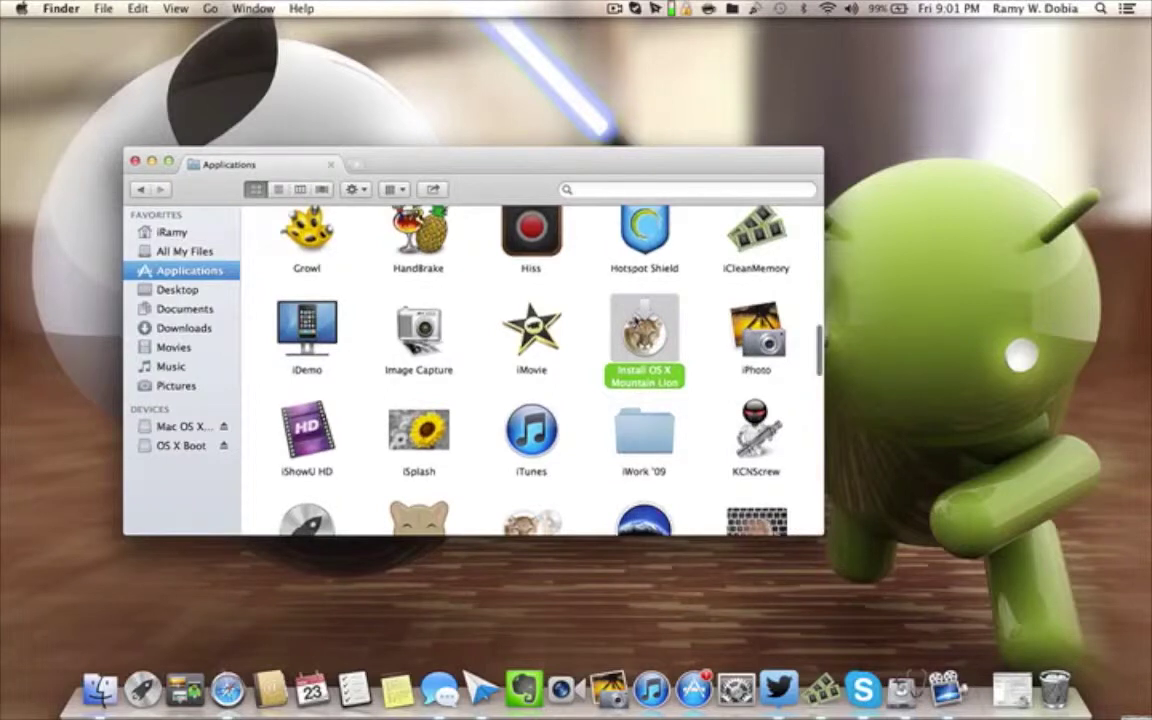
key(F4)
scroll(107, 408, right, 3)
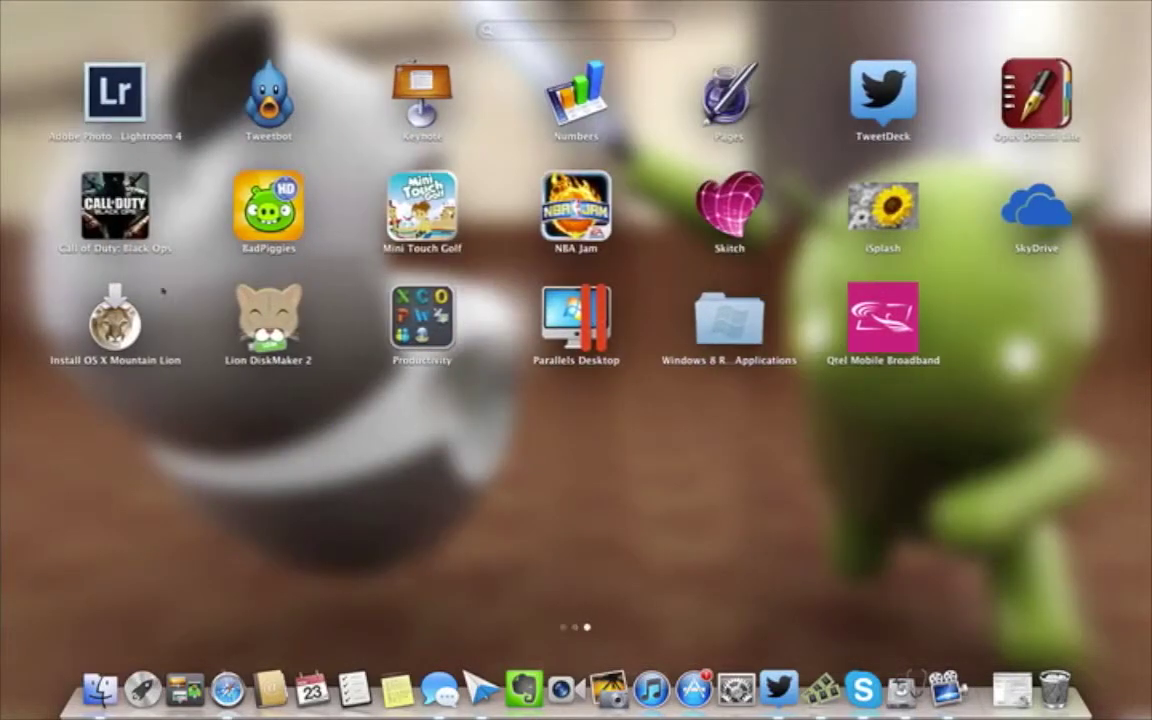
click(196, 445)
Step: Show Install OS X Mountain Lion's package contents, open Contents > SharedSupport, and check the OS X Boot and Install ESD volumes
right_click(667, 328)
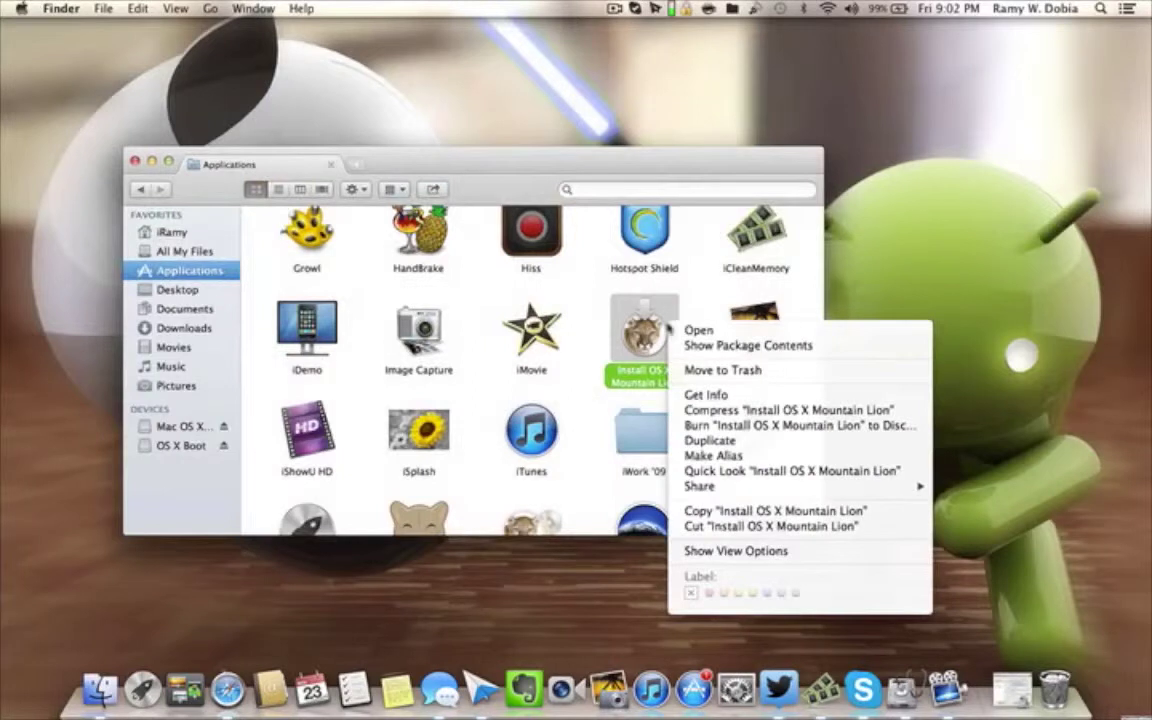
click(679, 346)
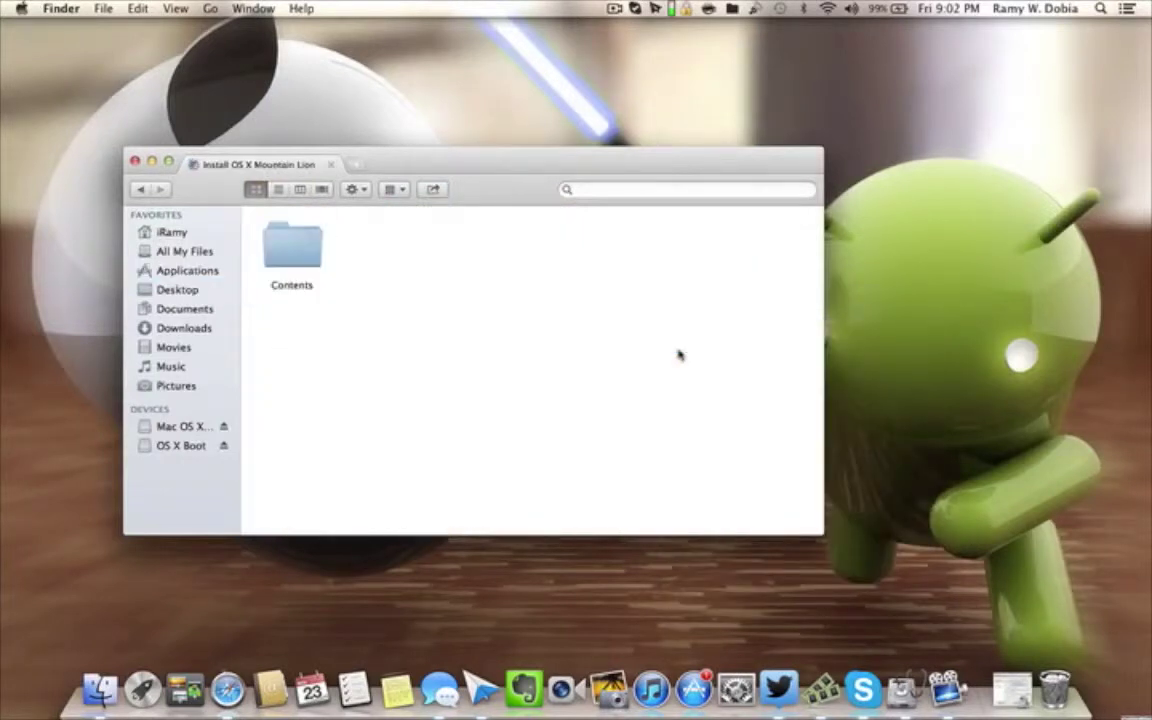
double_click(271, 251)
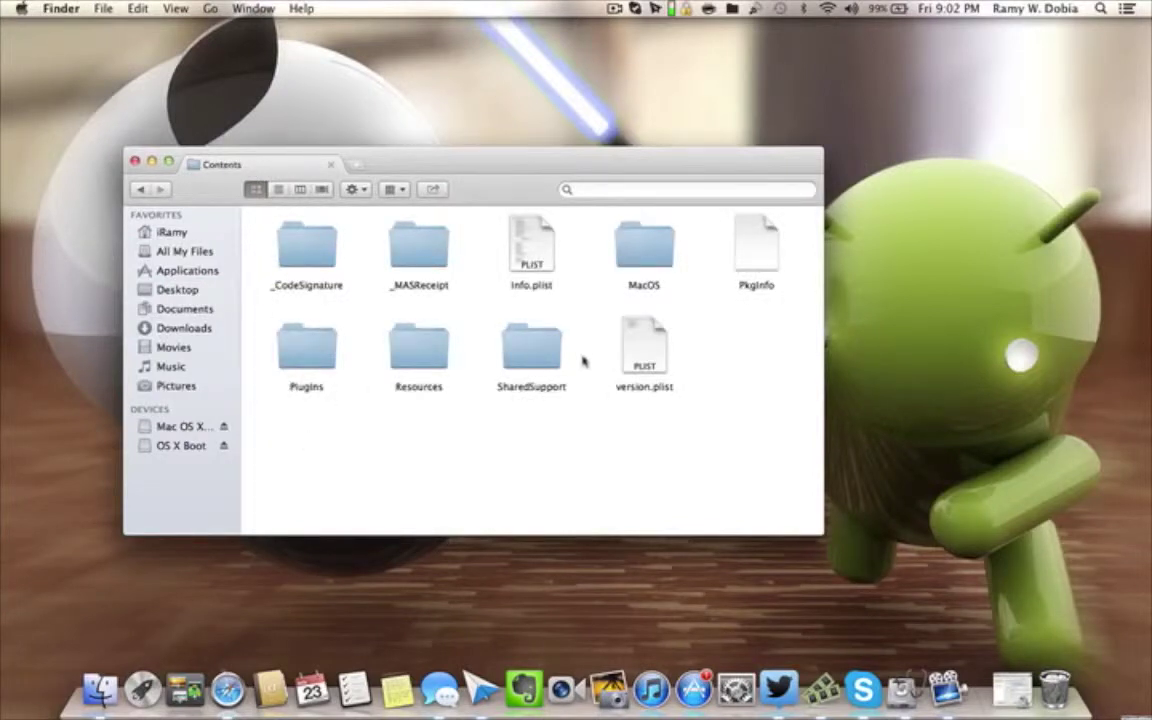
double_click(520, 331)
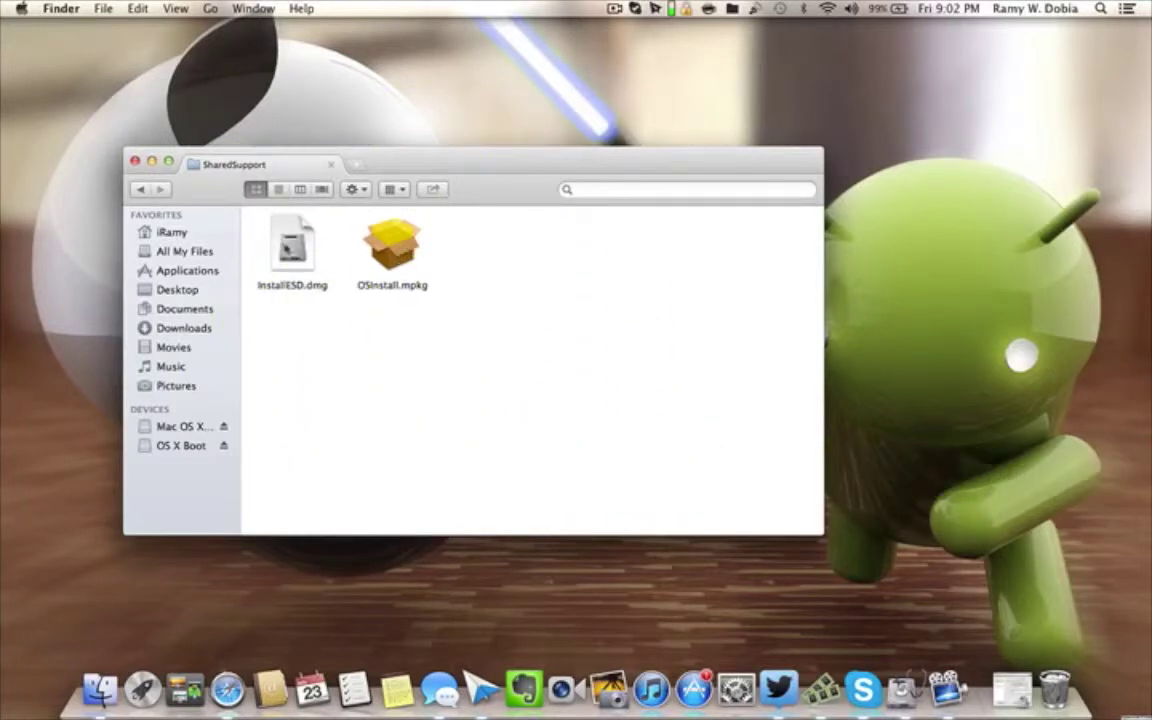
click(176, 446)
click(178, 428)
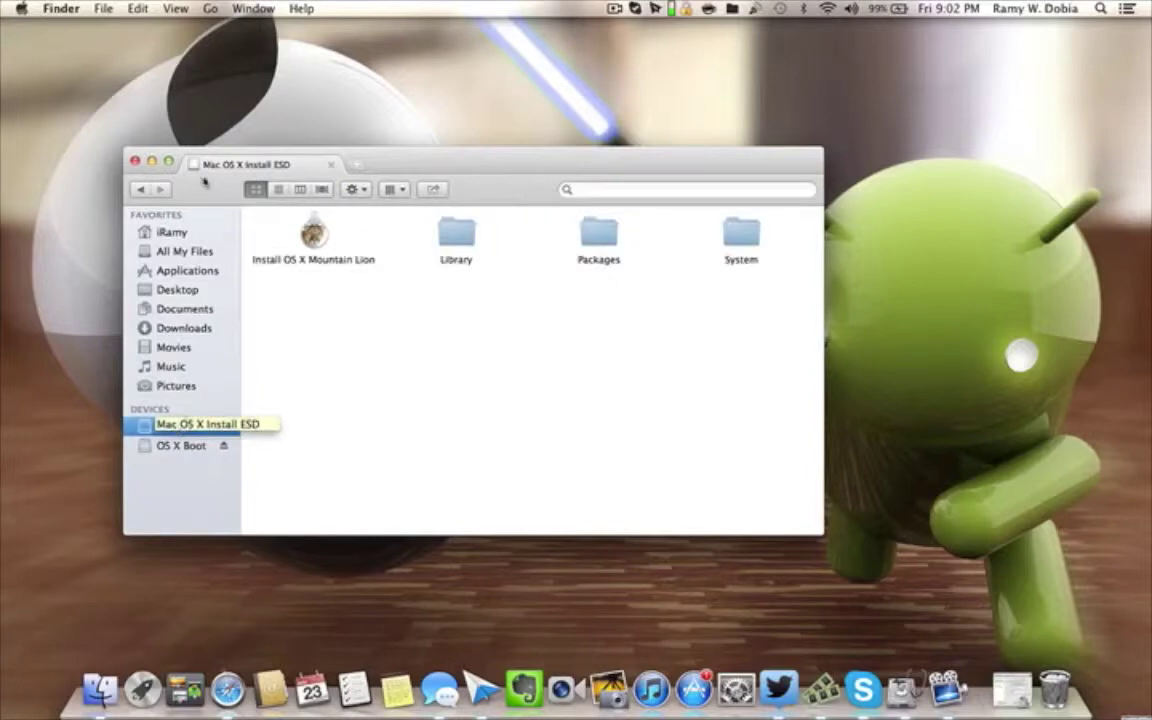
Step: Close the Finder window and bring up Launchpad with F4
click(134, 160)
key(F4)
scroll(168, 358, left, 10)
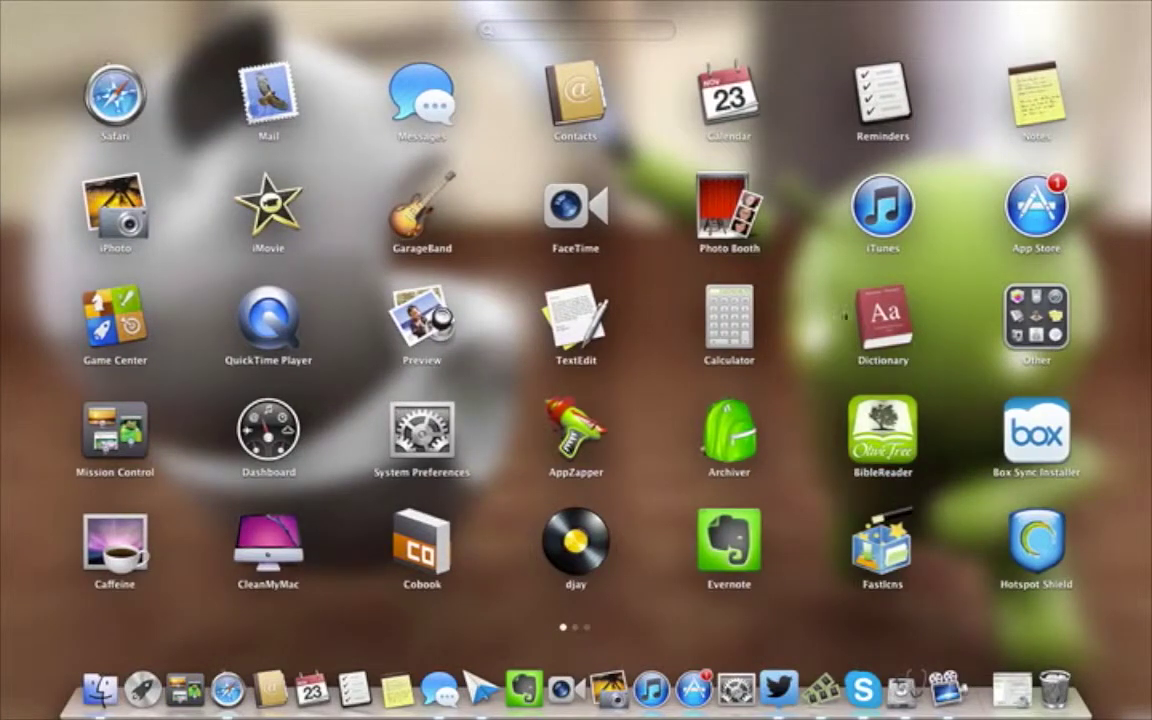
Step: Look in Launchpad's Other folder, then launch Disk Utility from the Dock
click(1036, 318)
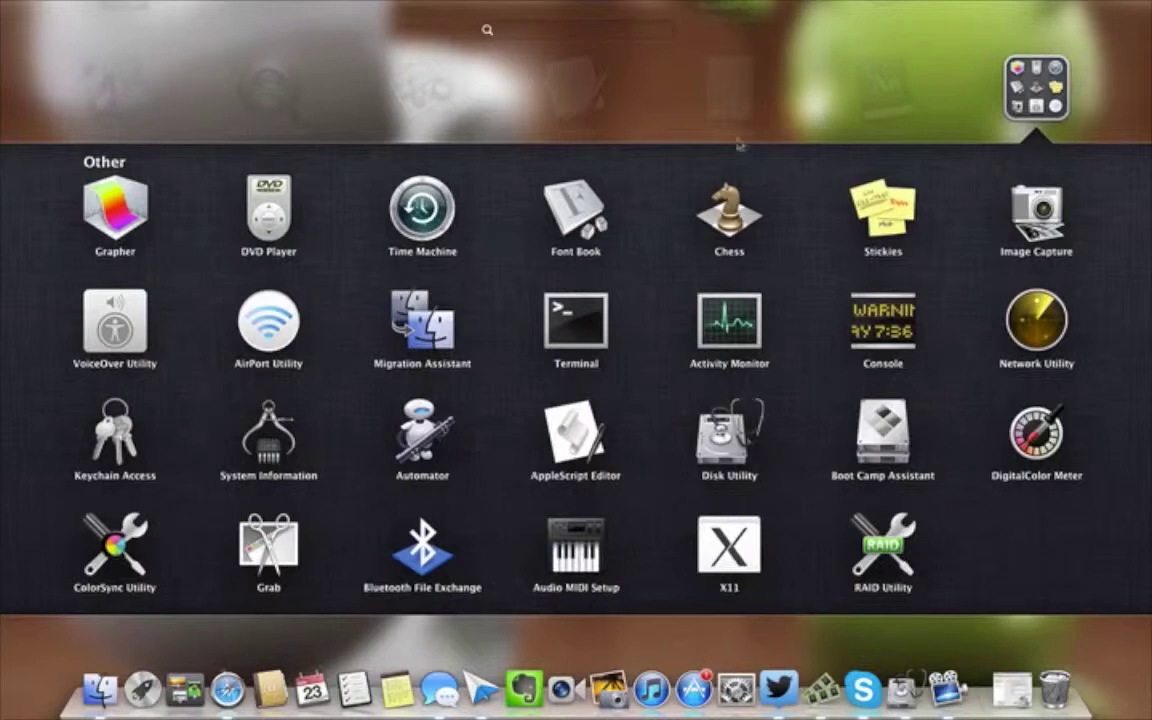
click(660, 100)
click(588, 492)
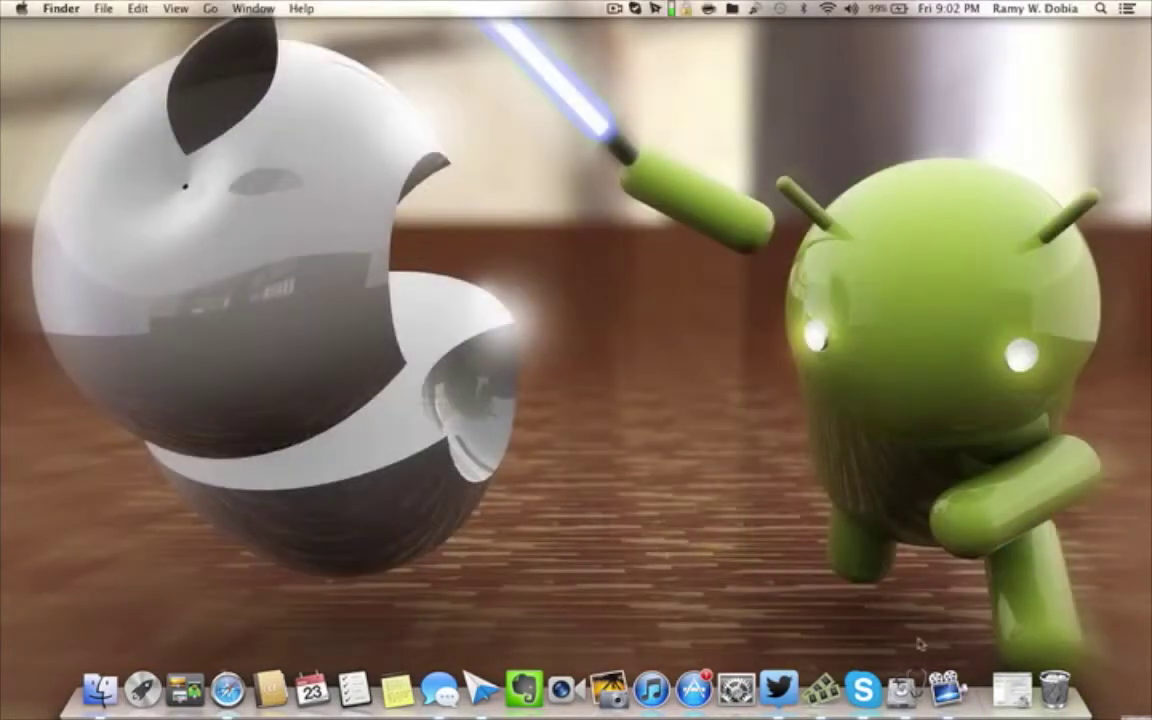
click(893, 665)
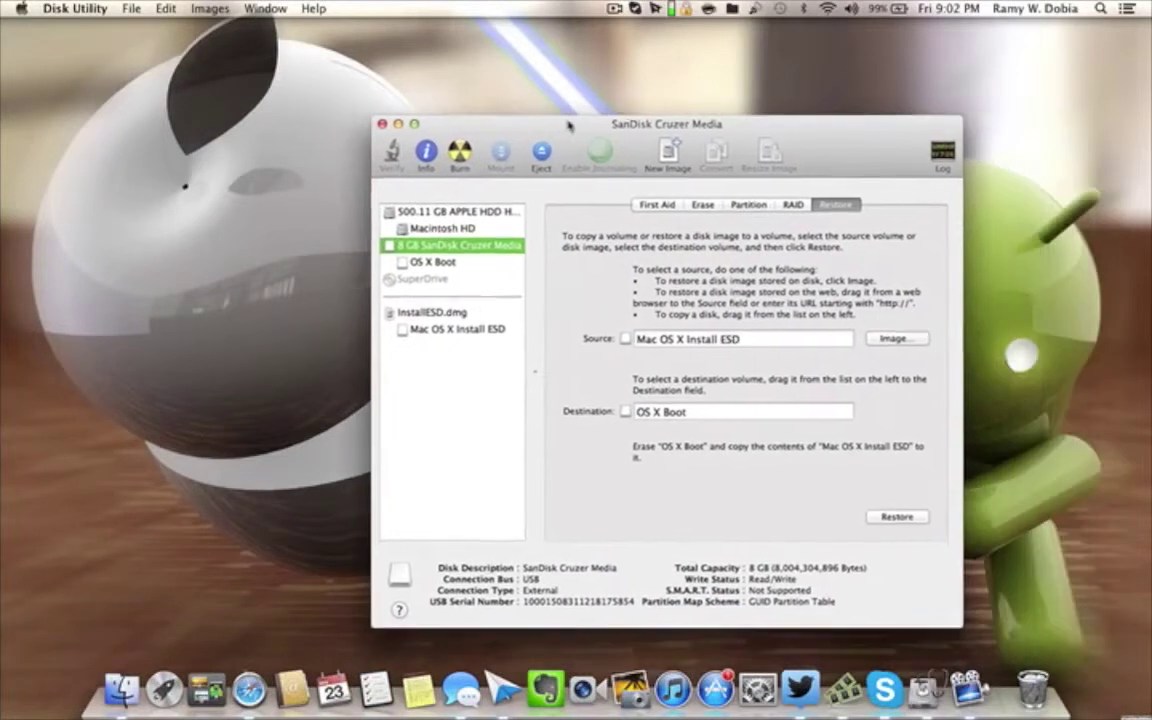
Step: Erase the 8 GB SanDisk drive as Mac OS Extended (Journaled), naming the volume 'ITweetMagazines BOOT'
drag(655, 139, 502, 123)
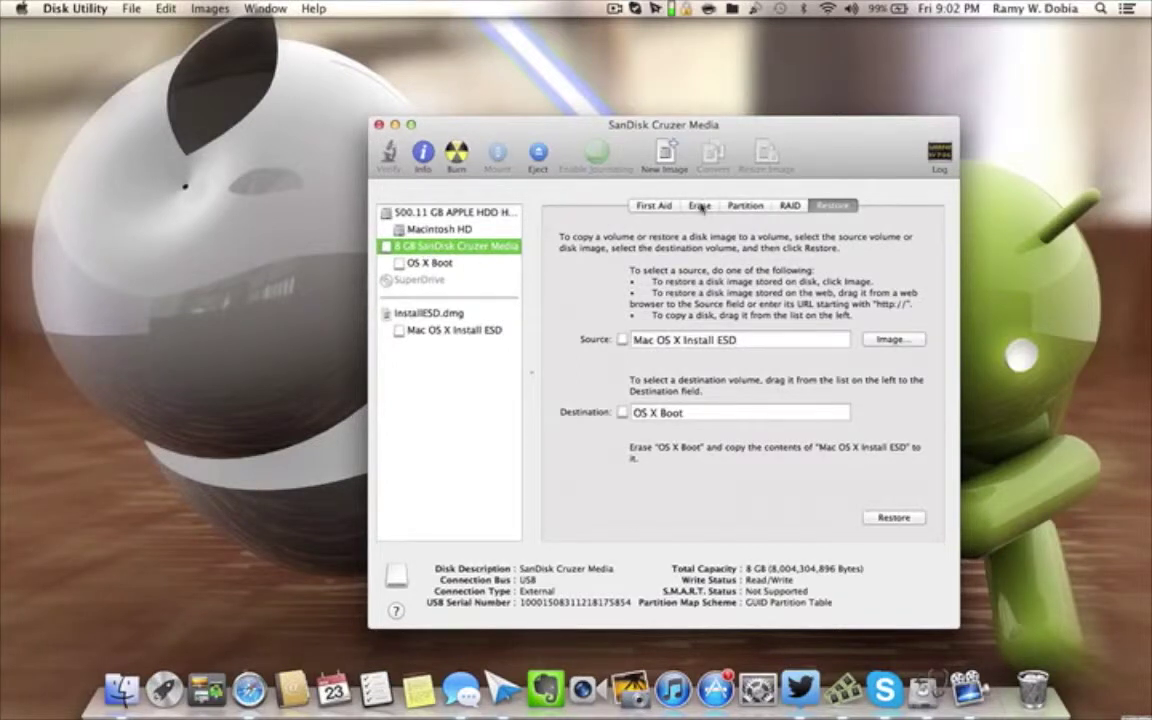
click(700, 206)
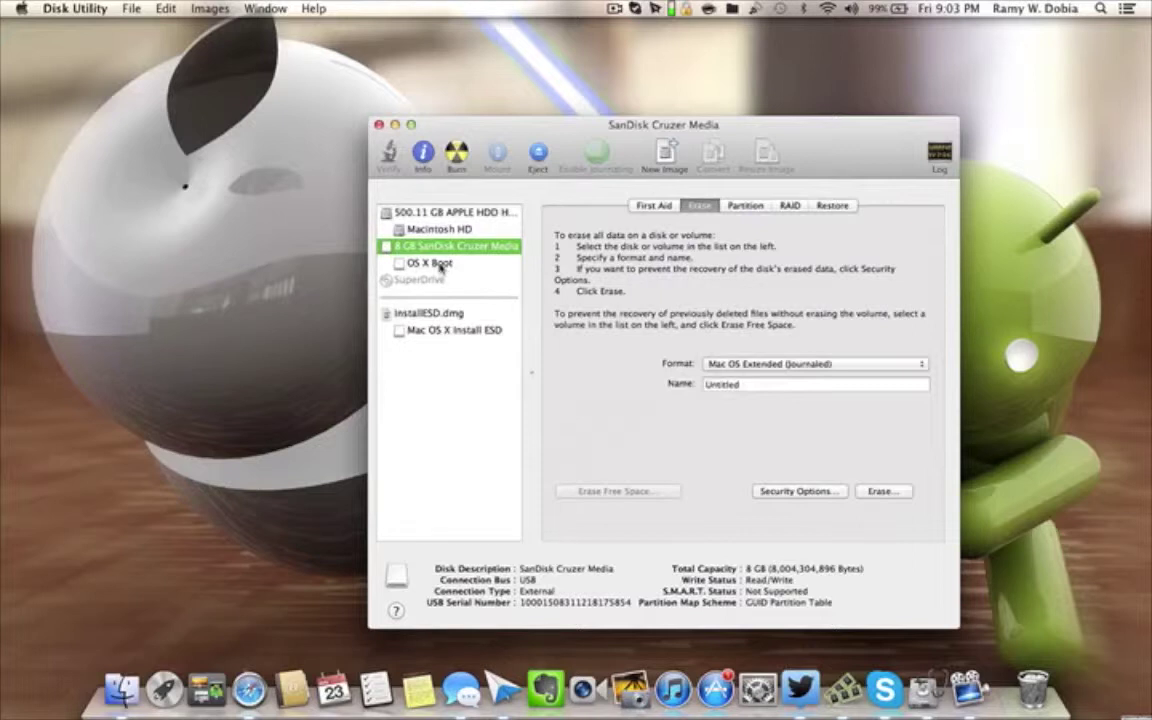
click(792, 365)
click(792, 365)
click(760, 388)
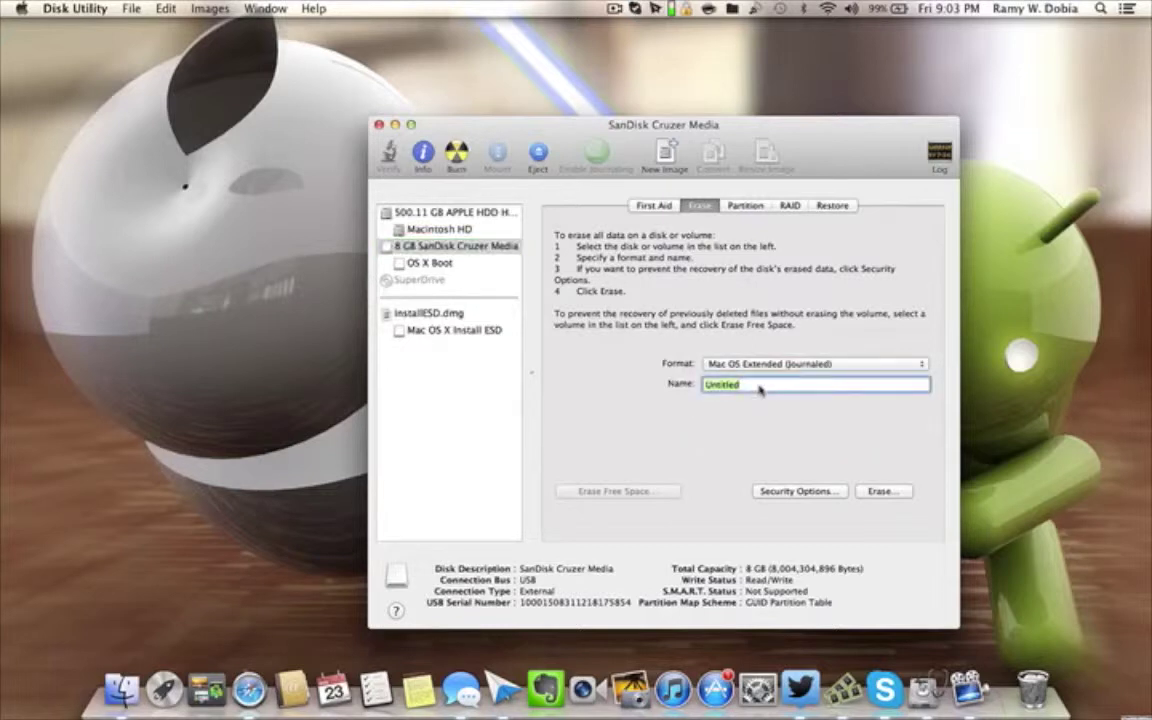
text(ITweetMagazines BOOT)
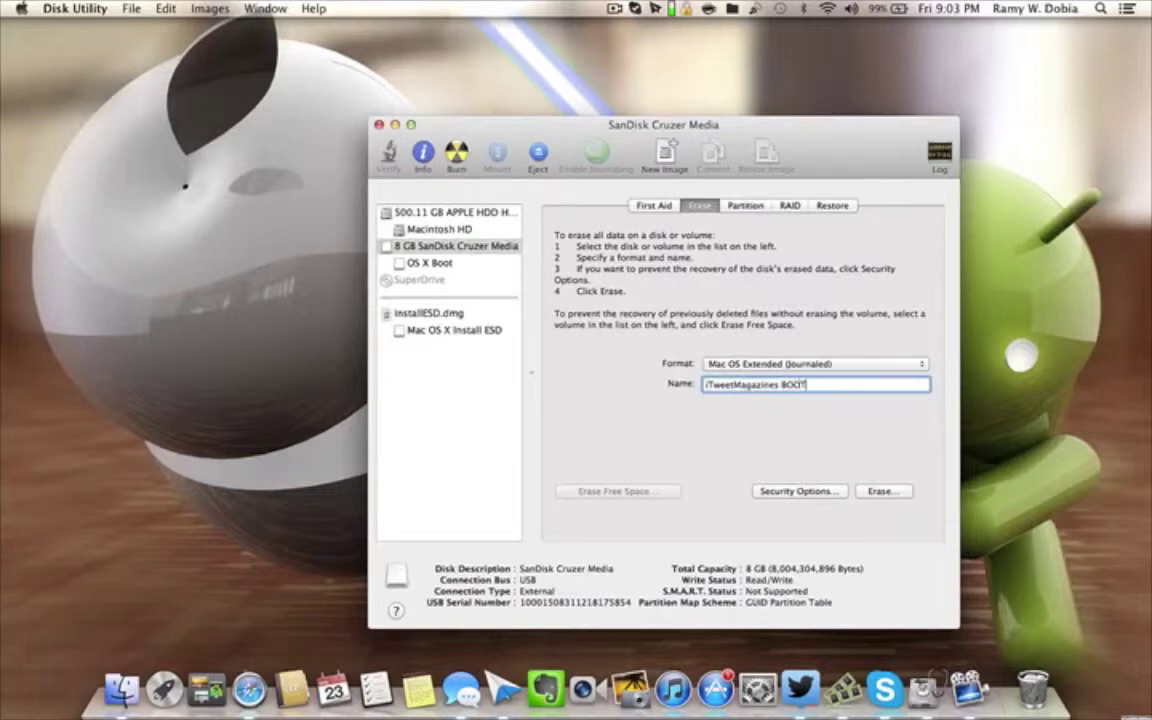
click(877, 491)
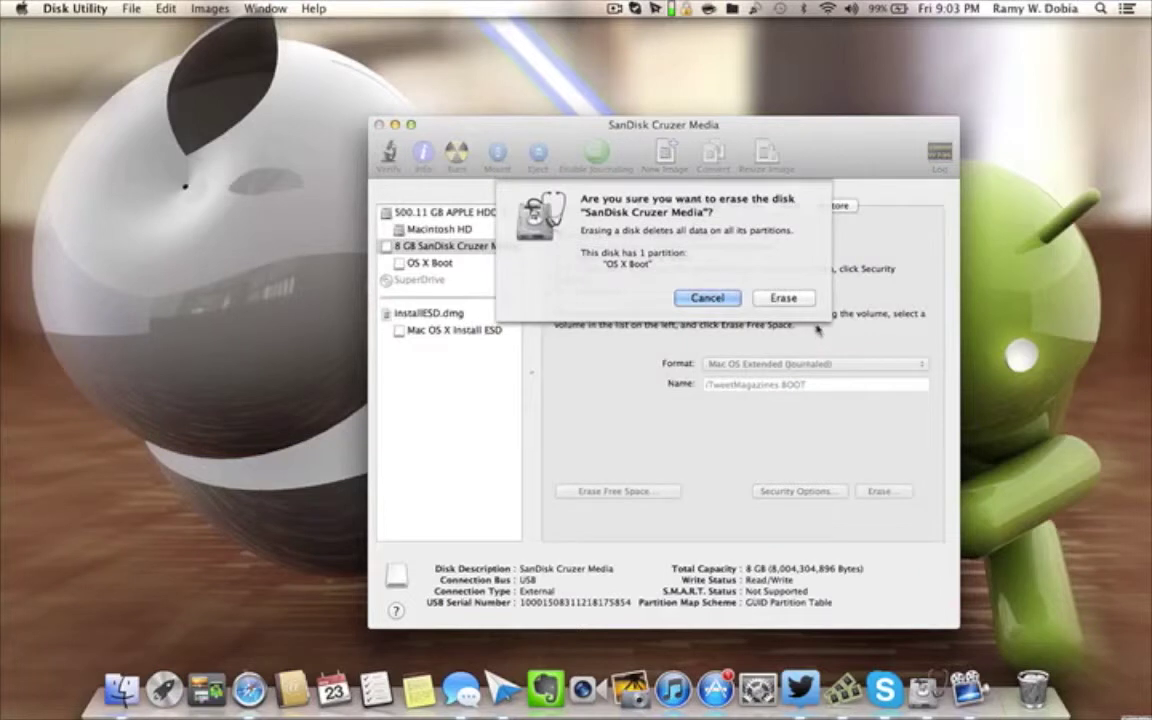
click(786, 299)
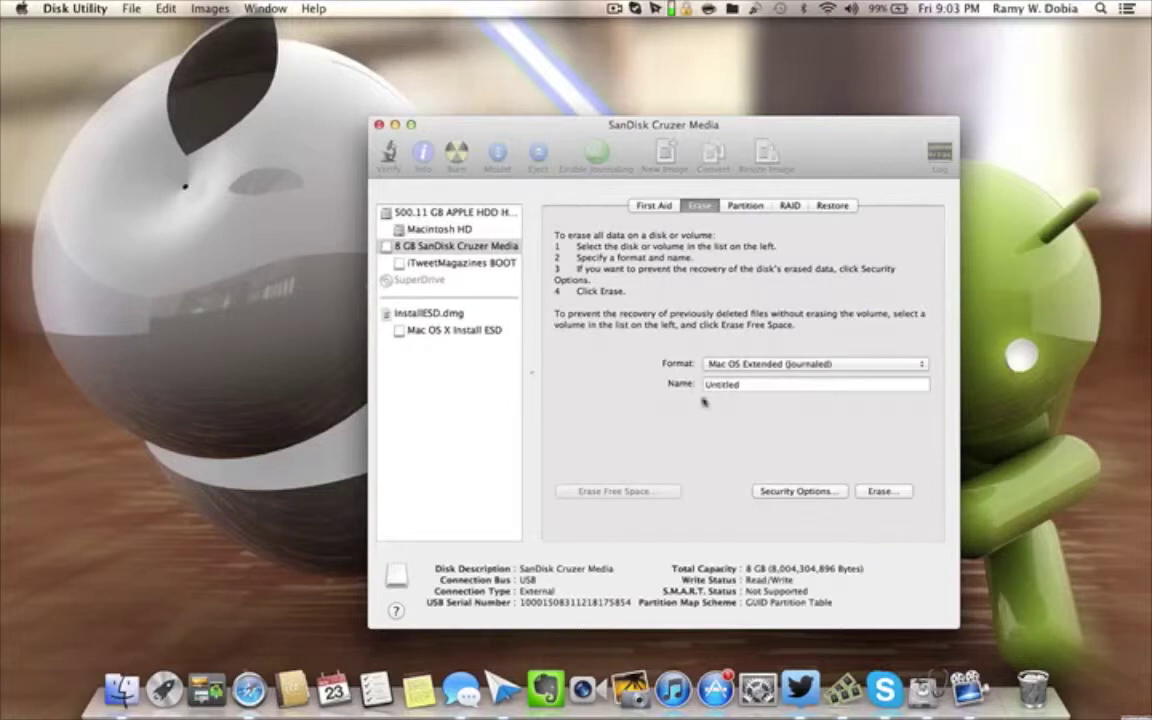
Step: On the SanDisk disk's Restore tab, set Mac OS X Install ESD as source and iTweetMagazines BOOT as destination
click(463, 262)
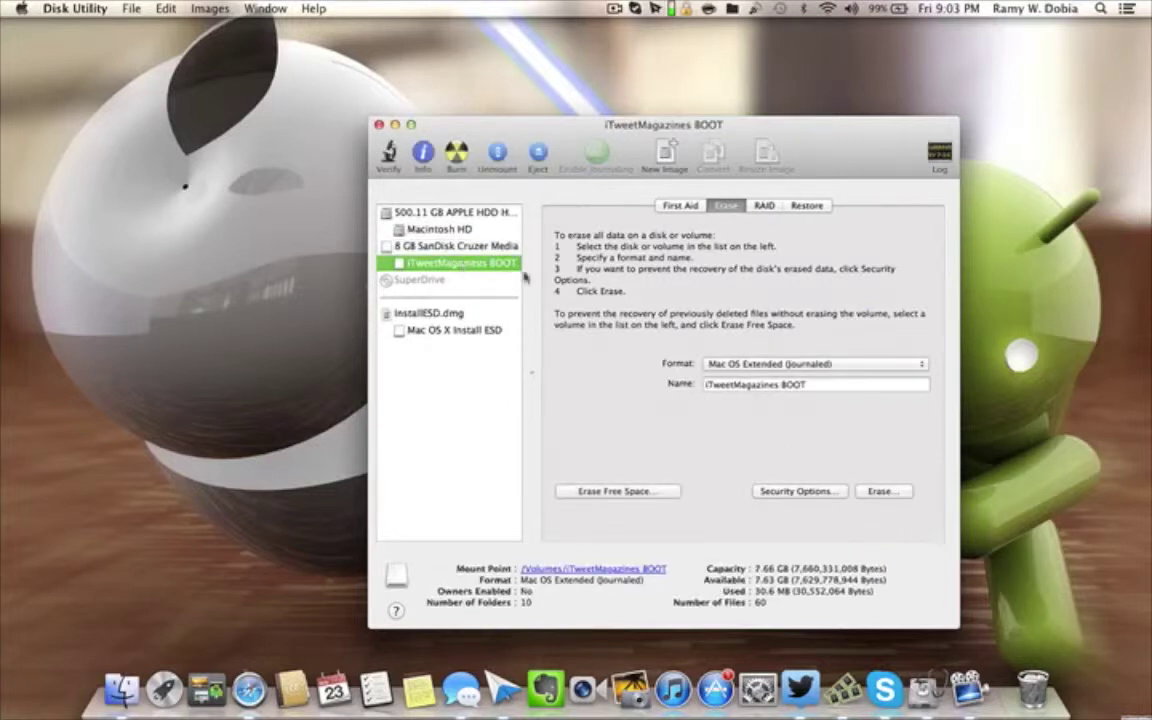
click(455, 247)
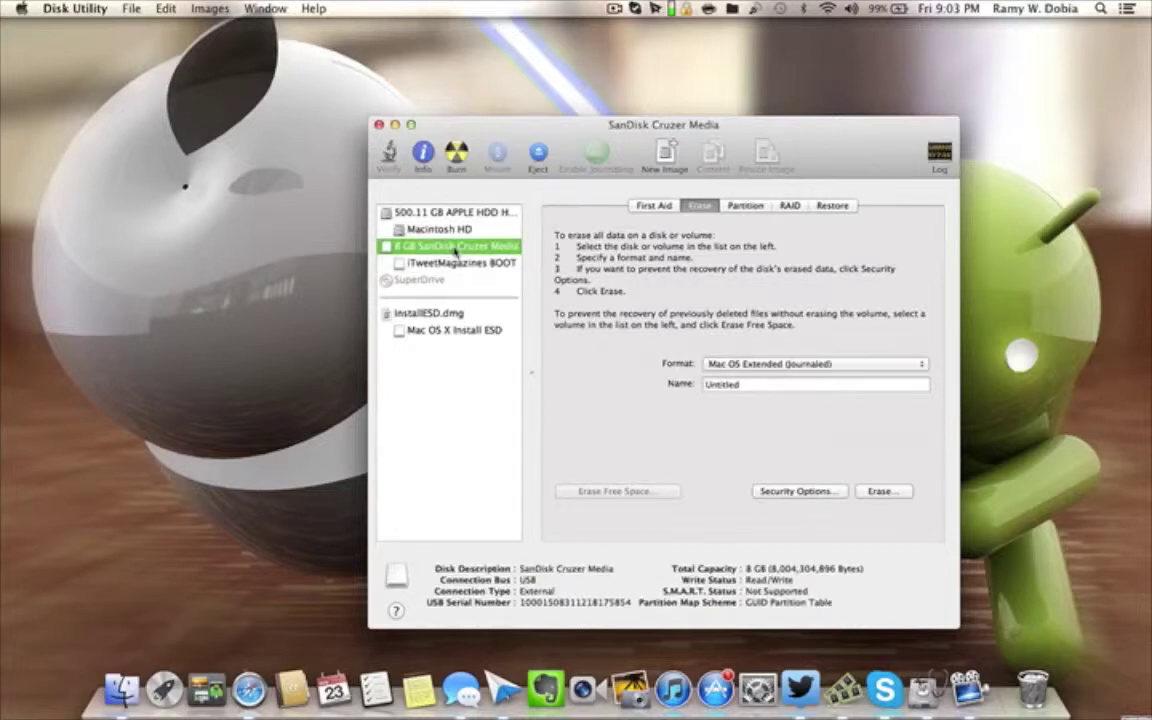
click(836, 204)
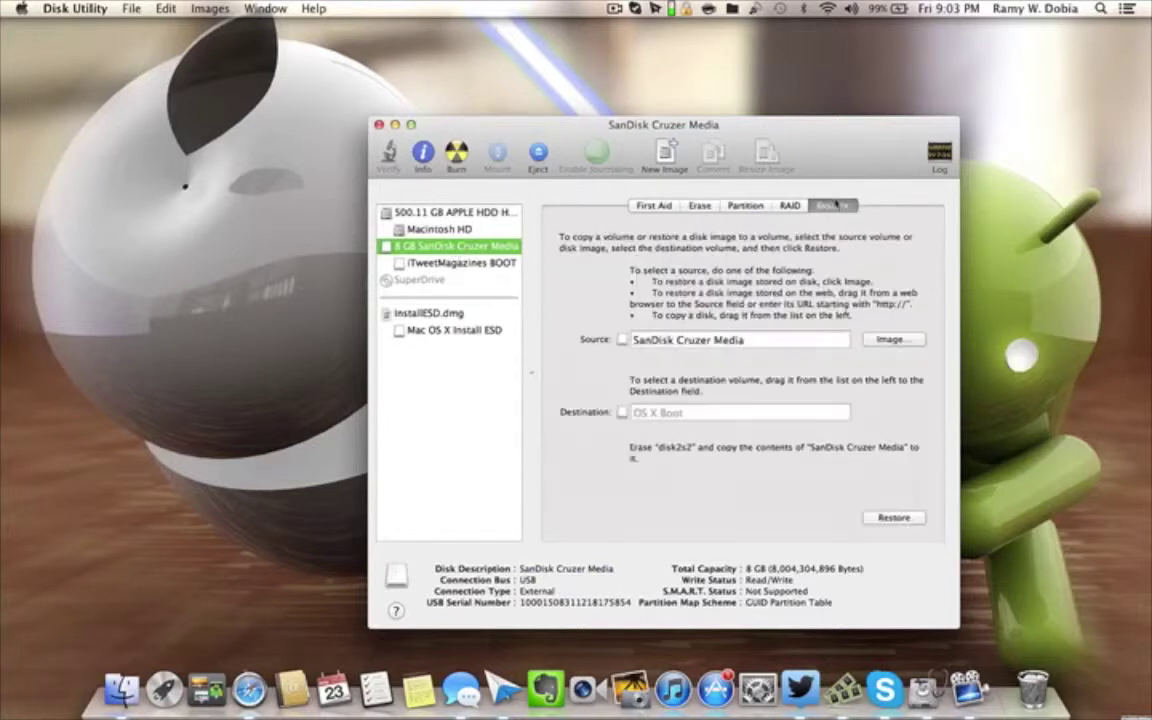
click(449, 333)
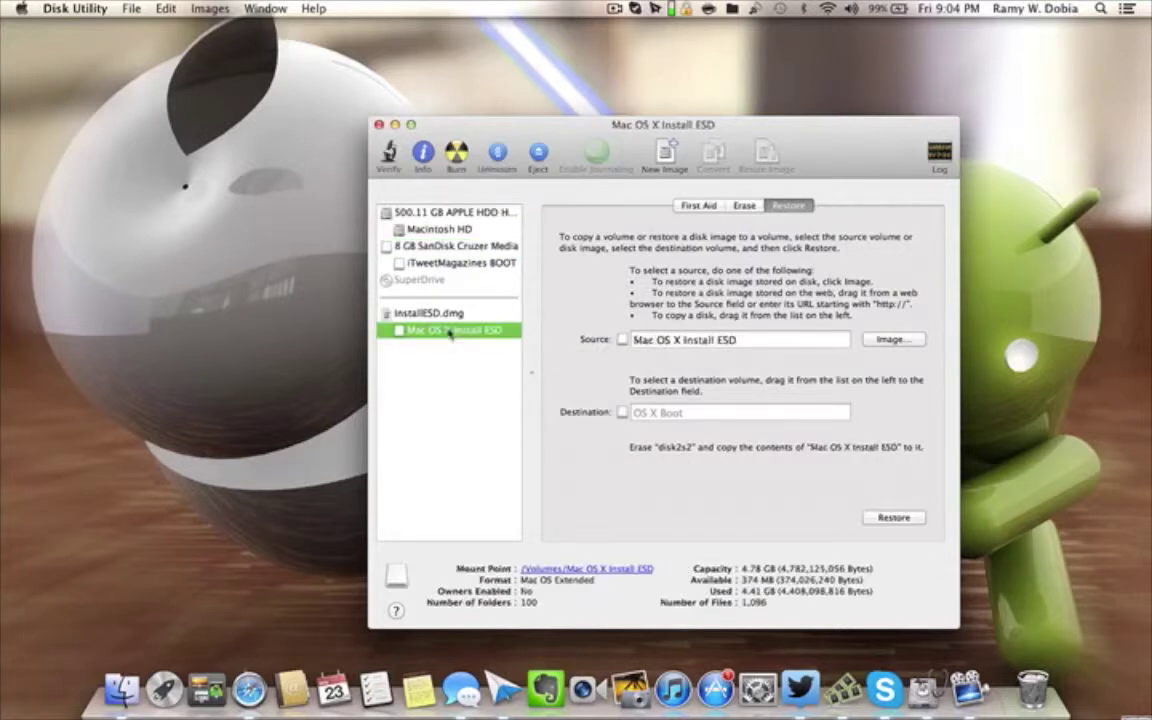
drag(442, 330, 655, 337)
click(445, 245)
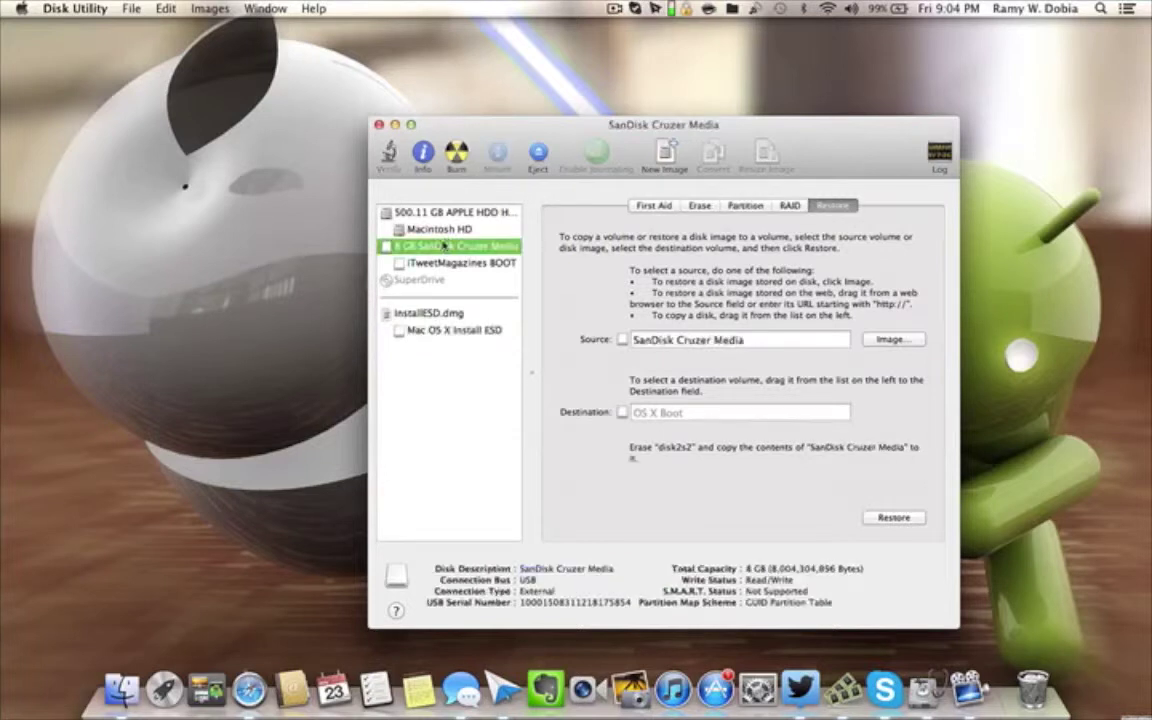
drag(447, 333, 688, 340)
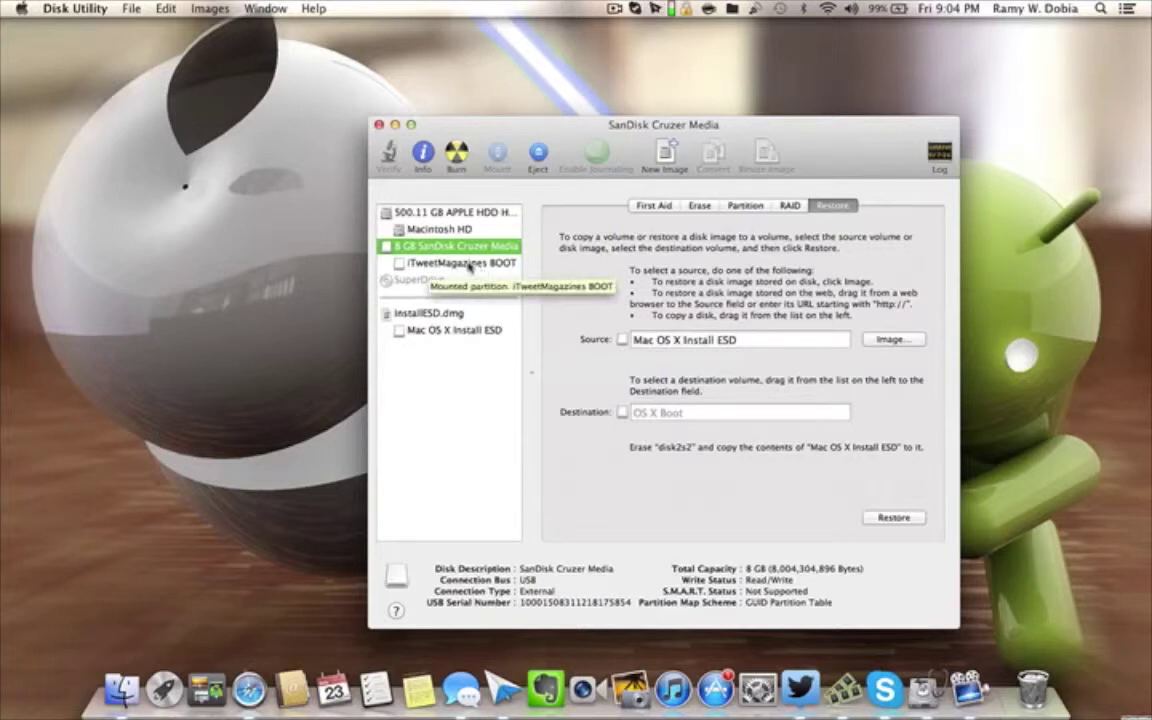
mouse_move(480, 268)
mouse_down()
mouse_move(555, 335)
mouse_move(685, 418)
mouse_up()
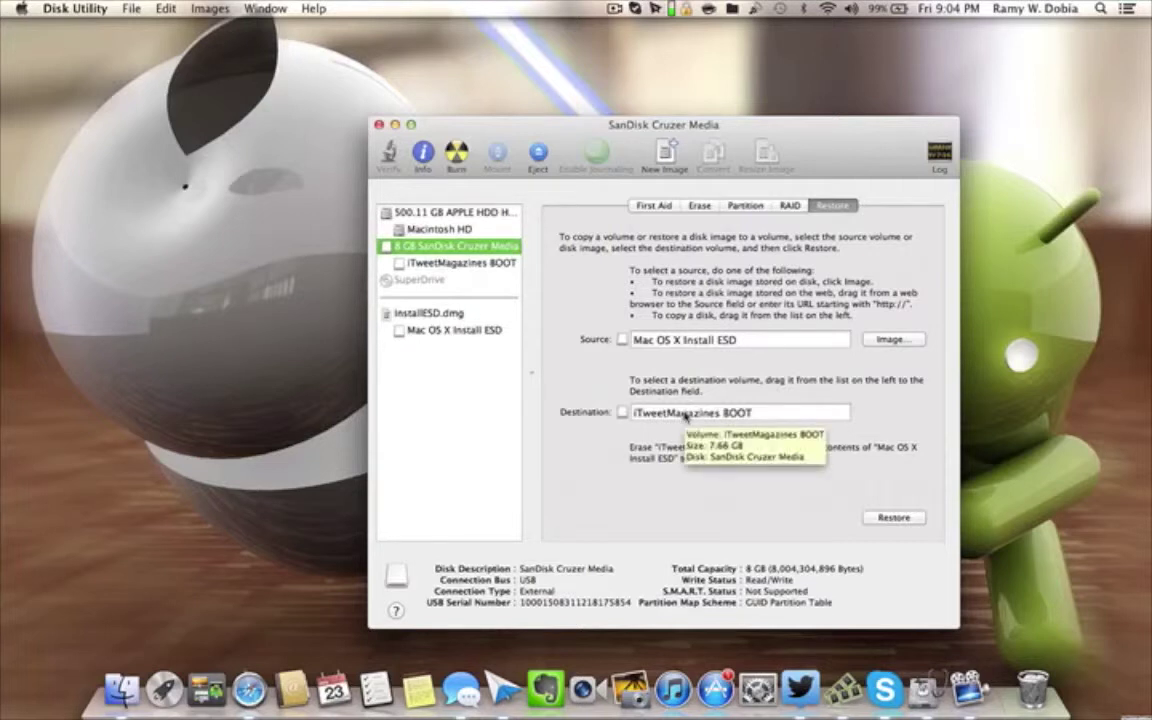
Step: Start the restore, confirm erasing iTweetMagazines BOOT, and authorize it with the admin password
click(893, 518)
click(784, 303)
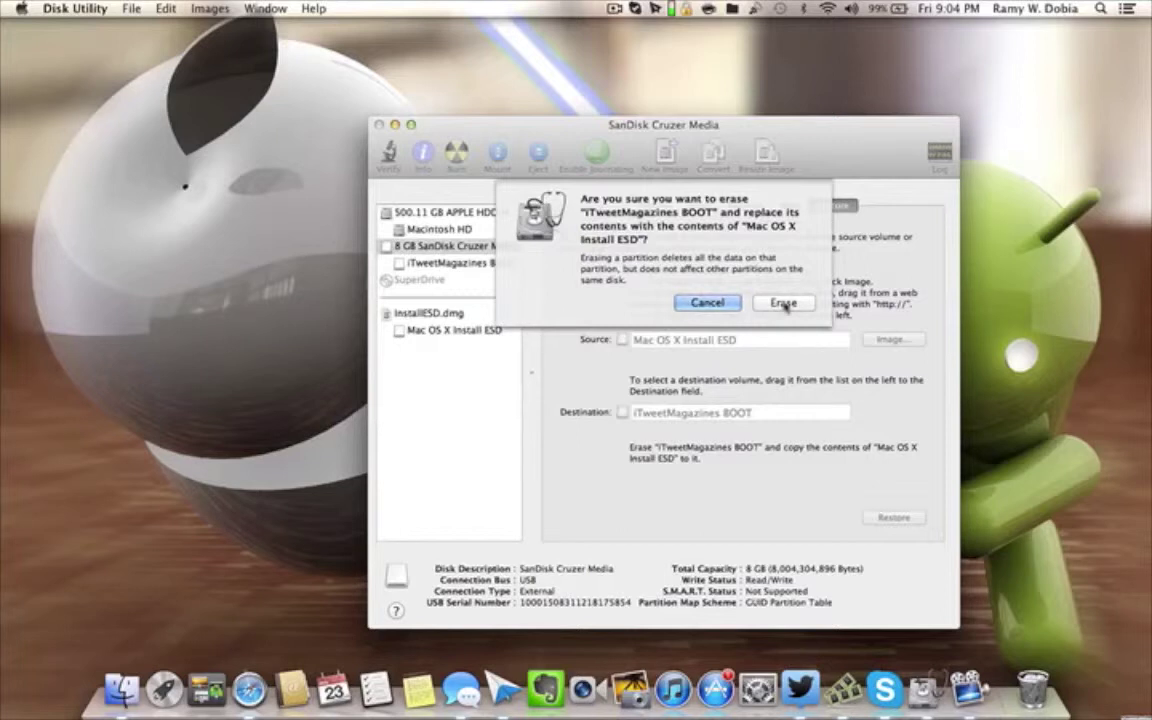
click(784, 303)
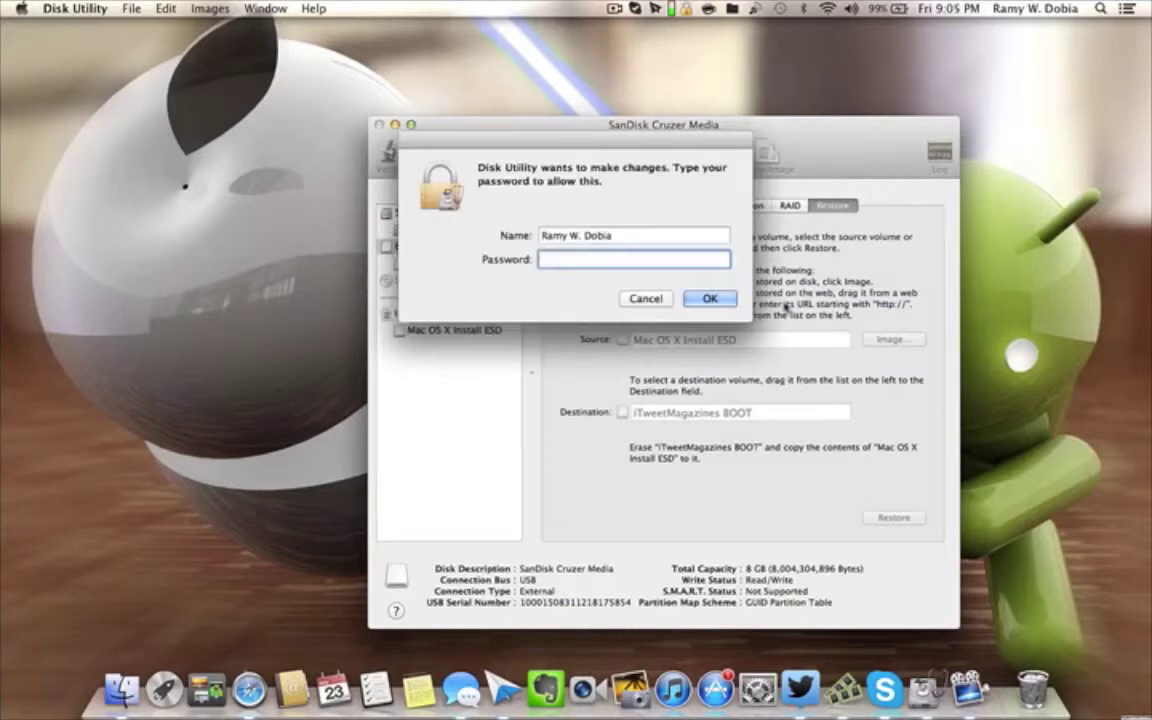
text(********)
key(Return)
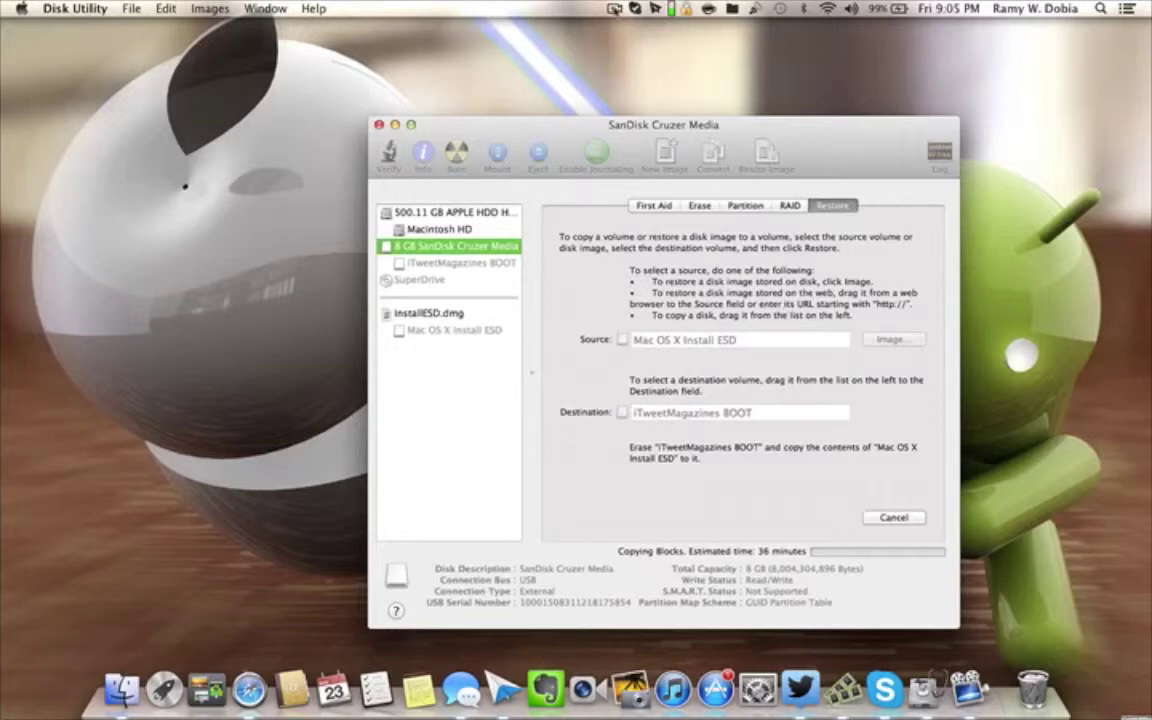
click(614, 9)
click(628, 54)
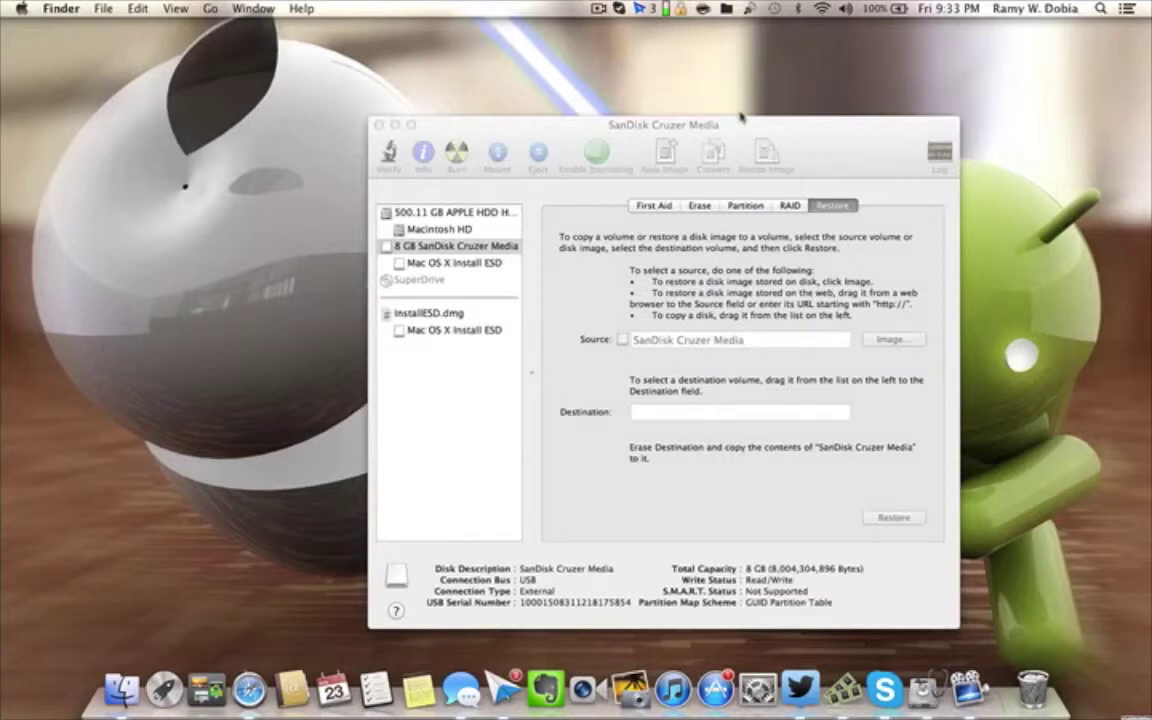
Step: Quit Disk Utility from its application menu
click(798, 139)
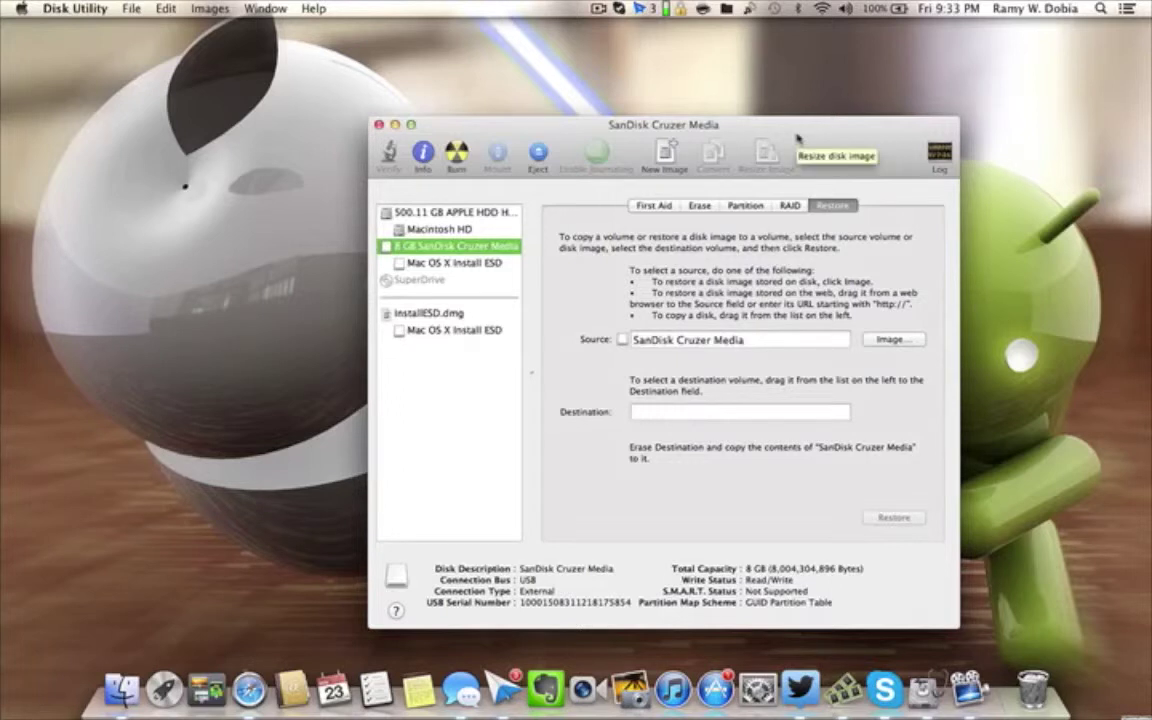
click(75, 8)
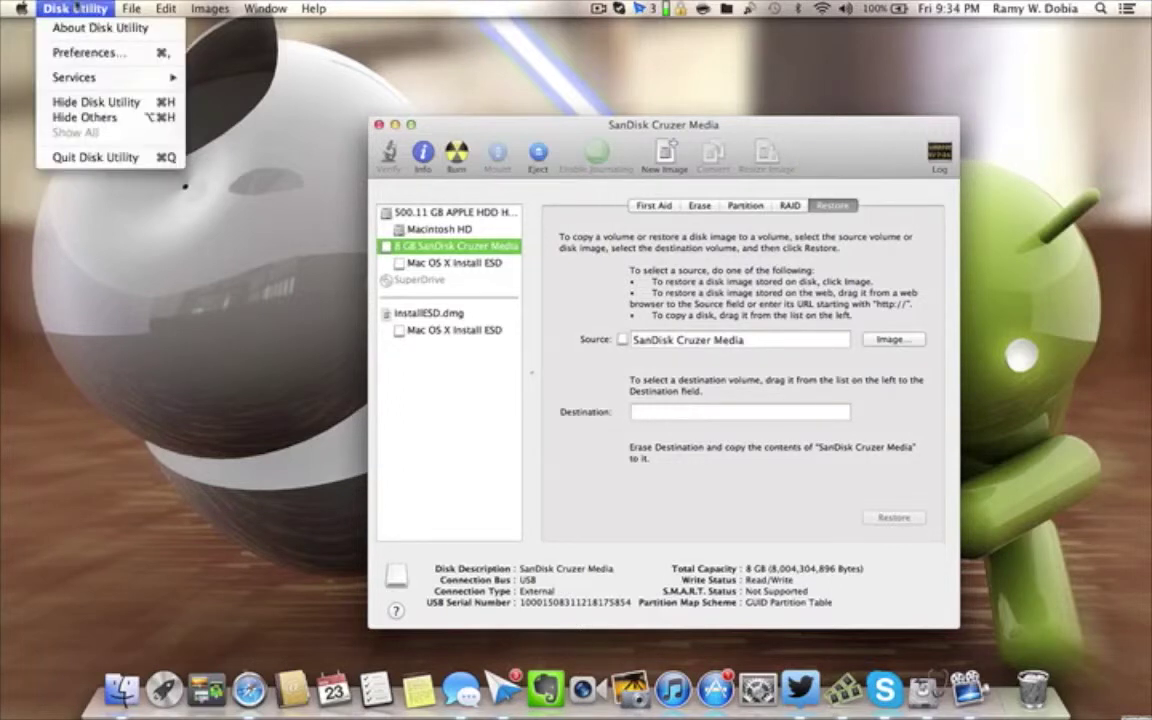
click(92, 157)
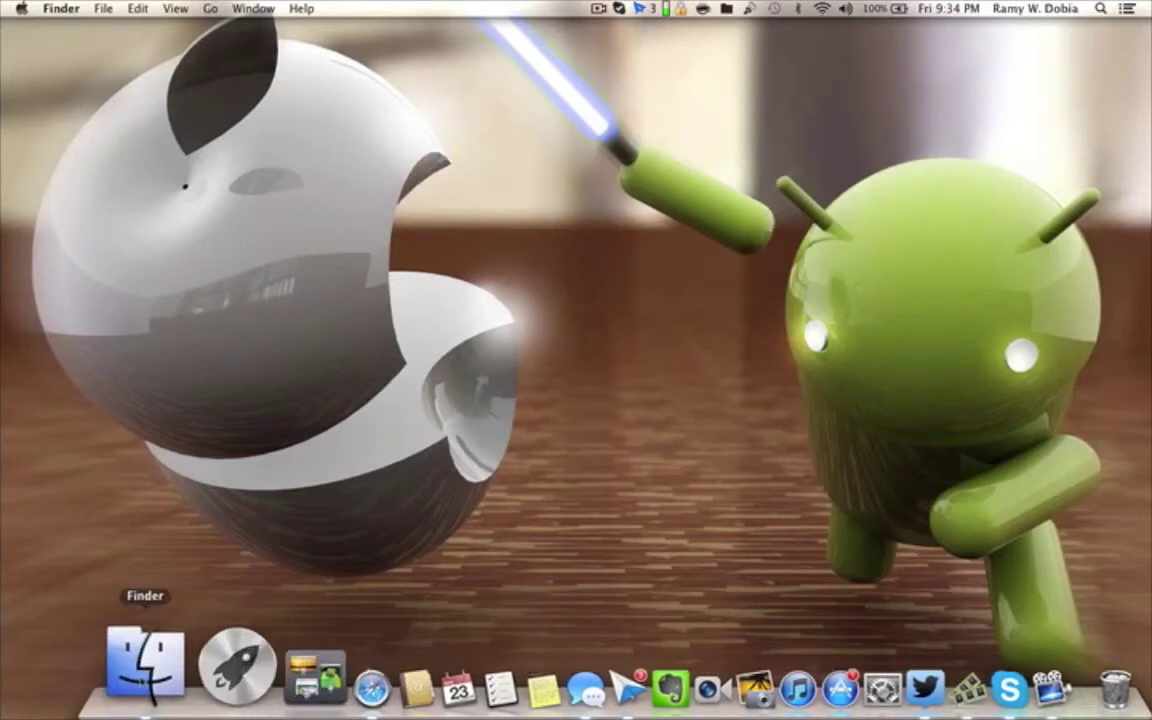
Step: Open a Finder window on the Mac OS X Install ESD volume to view its installer contents
click(147, 660)
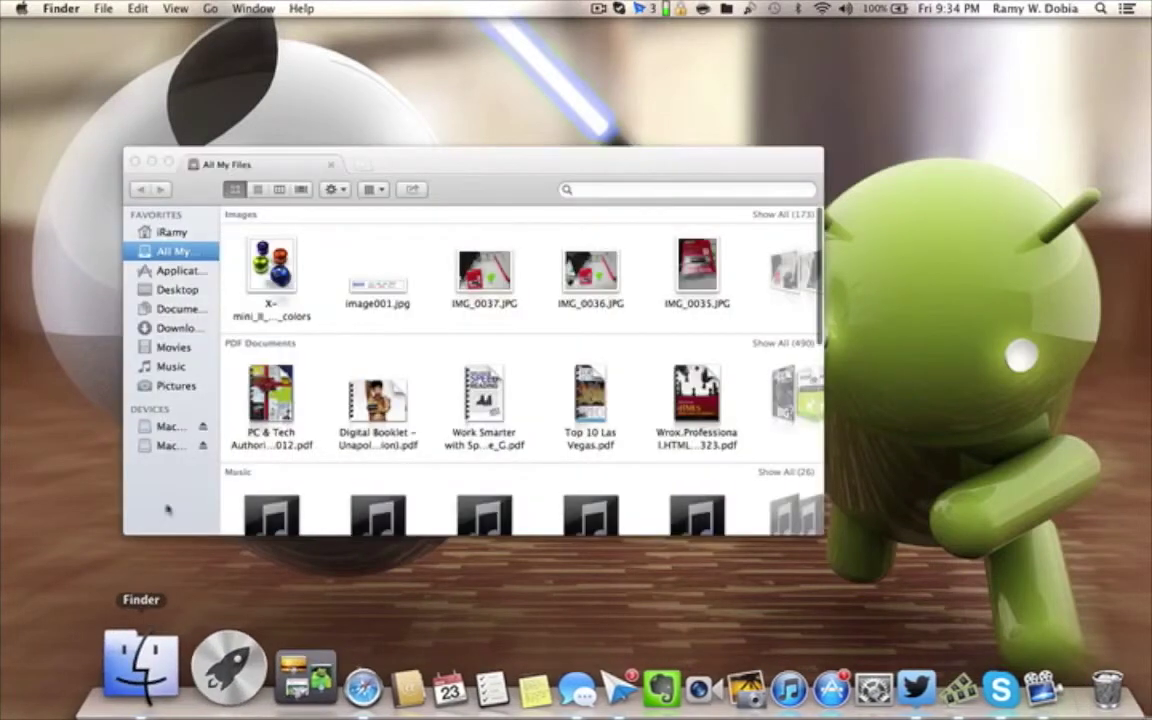
click(166, 428)
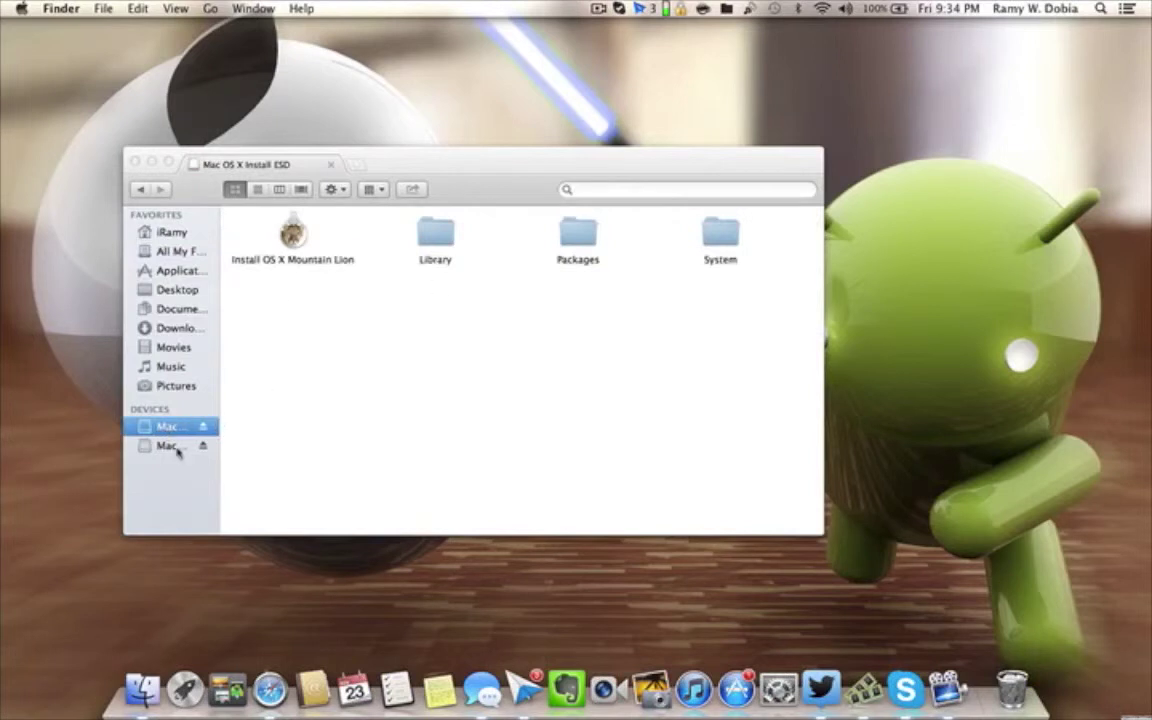
click(172, 447)
click(168, 427)
click(598, 8)
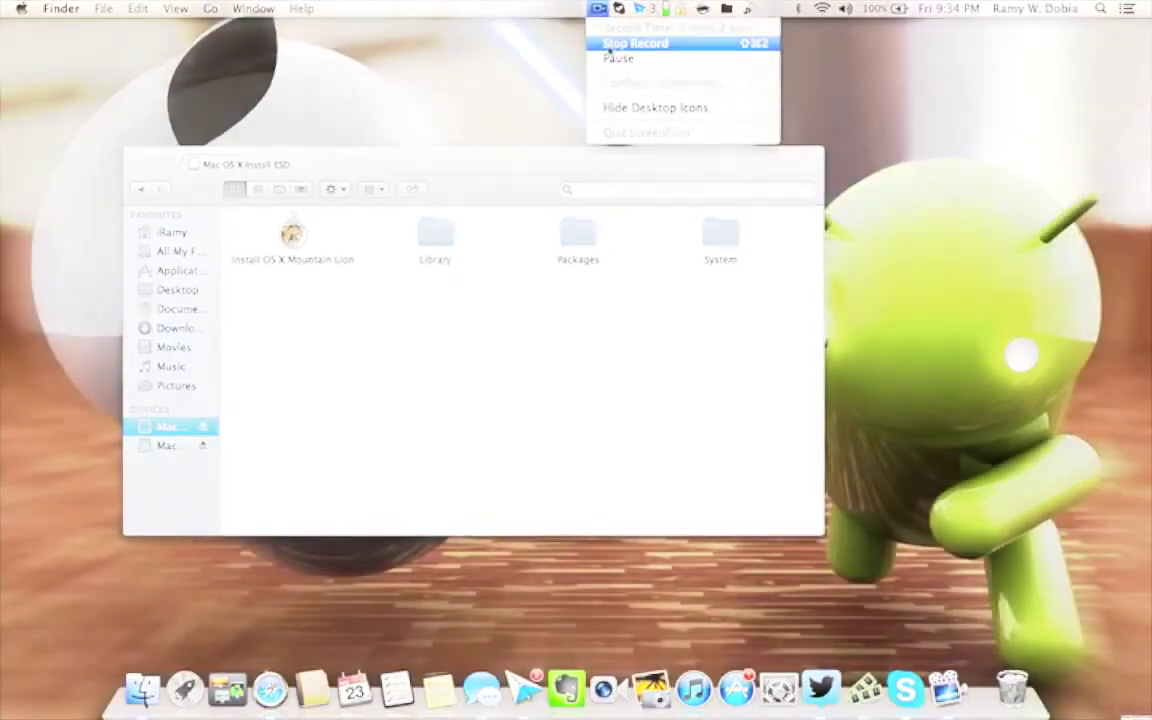